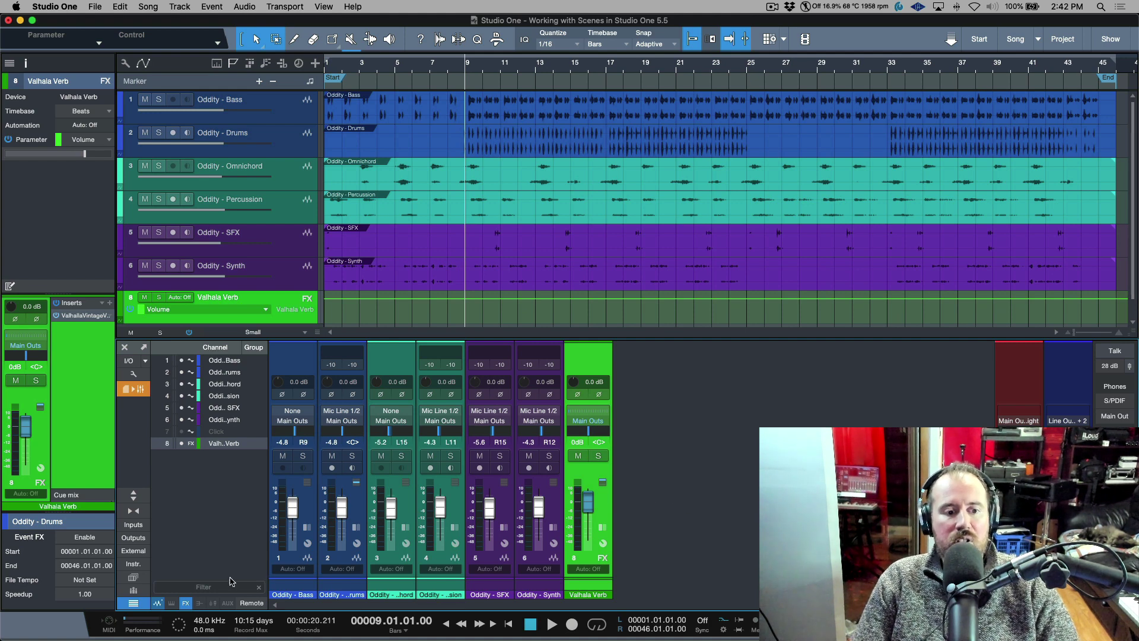
Step: Show the console's Scenes panel, where only Cue Mix is set to recall
{"action": "left_click", "coordinate": [133, 578]}
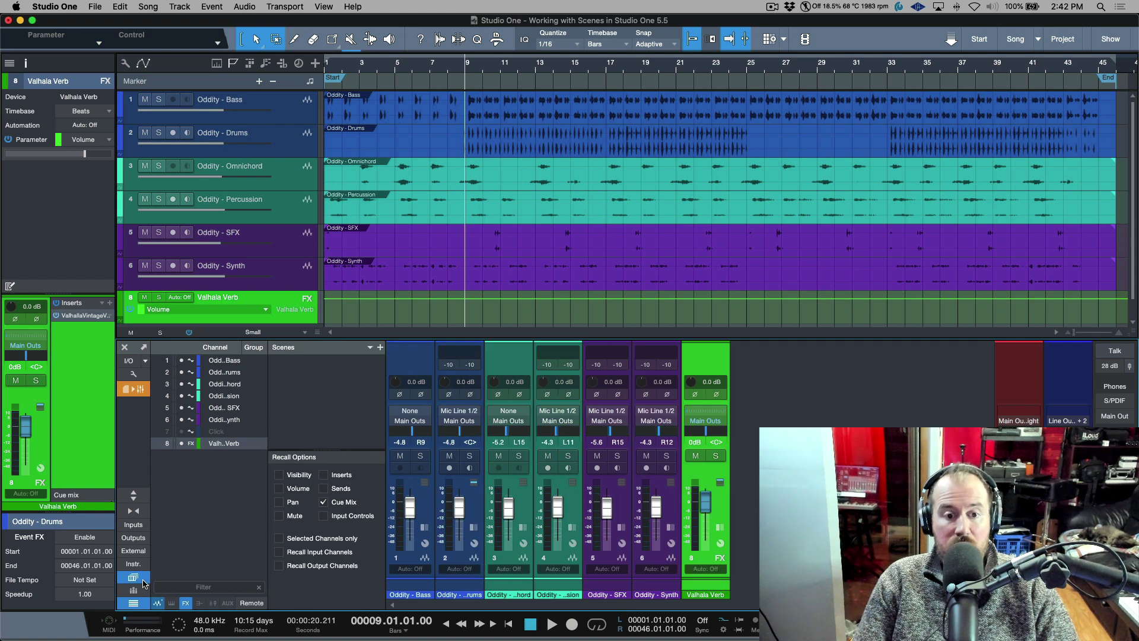
Step: Enable Visibility, Volume, Pan, Mute, Inserts, Sends and Input Controls recall alongside Cue Mix
{"action": "left_click", "coordinate": [380, 350]}
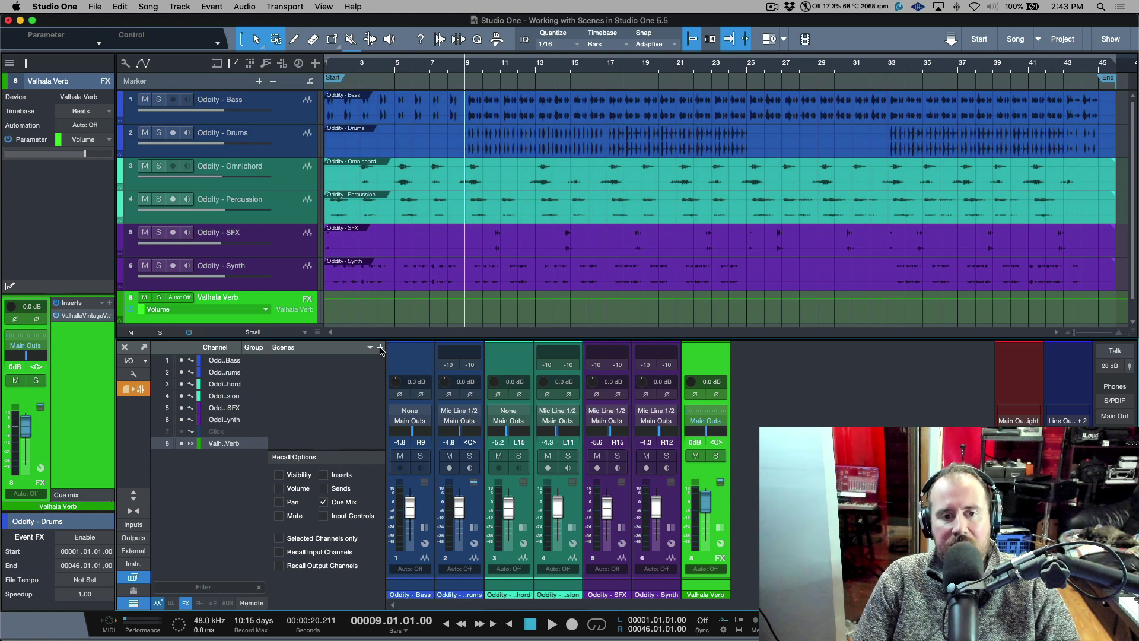
{"action": "left_click", "coordinate": [562, 220]}
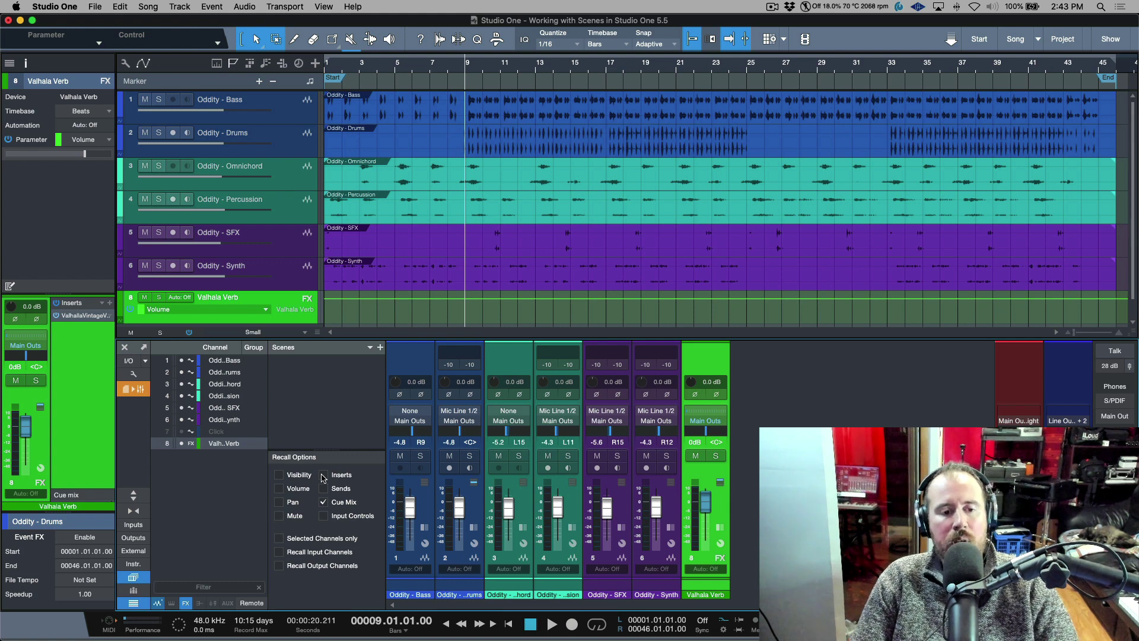
{"action": "left_click", "coordinate": [279, 475]}
{"action": "left_click", "coordinate": [278, 488]}
{"action": "left_click", "coordinate": [279, 502]}
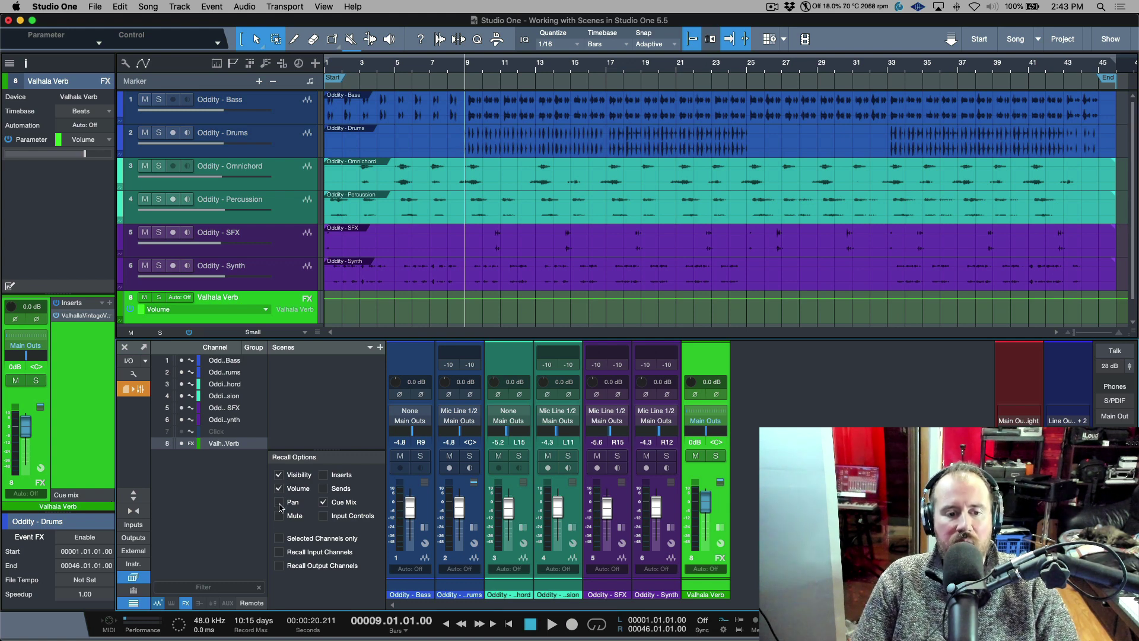
{"action": "left_click", "coordinate": [279, 515]}
{"action": "left_click", "coordinate": [323, 515]}
{"action": "left_click", "coordinate": [323, 489]}
{"action": "left_click", "coordinate": [324, 474]}
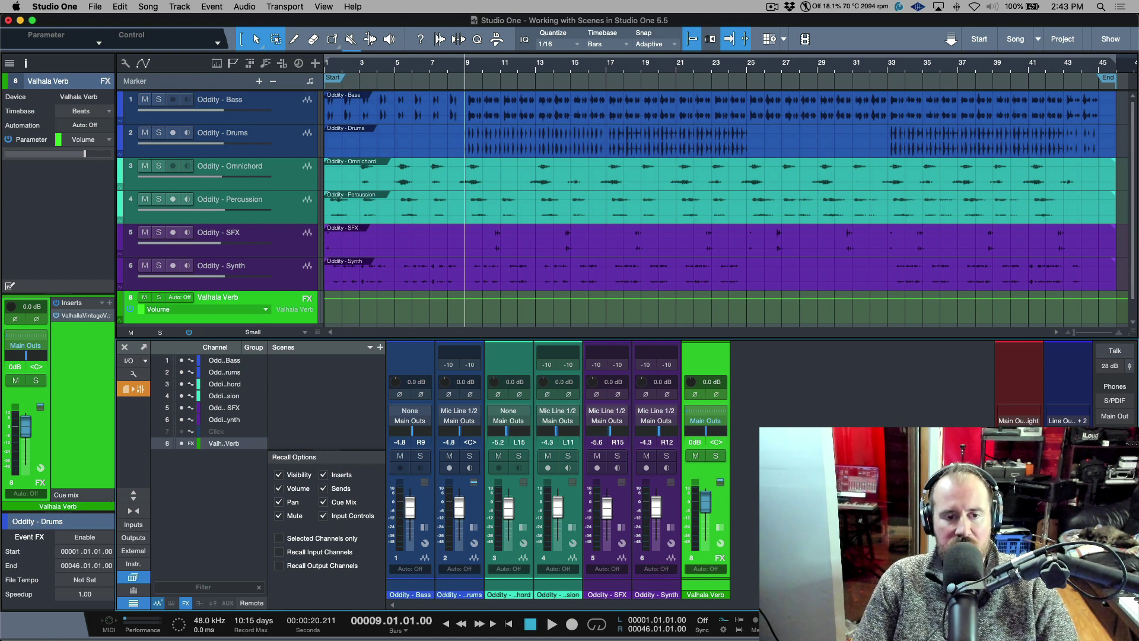
Step: Save the current mix as a scene named 'Basic Mix'
{"action": "left_click", "coordinate": [380, 348]}
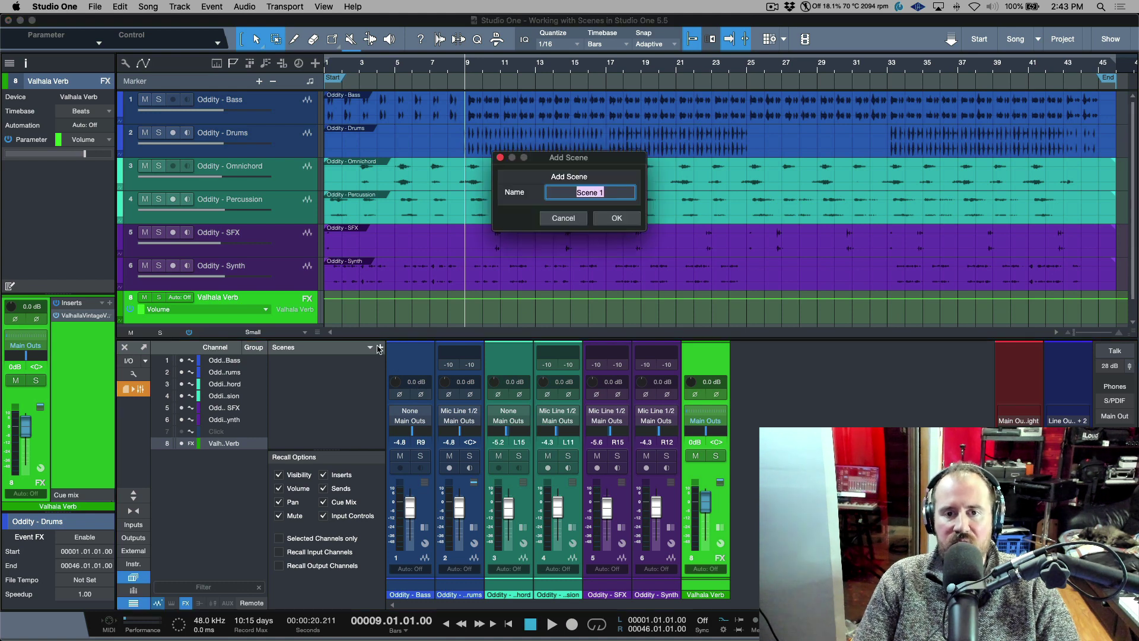
{"action": "type", "text": "Basic Mix"}
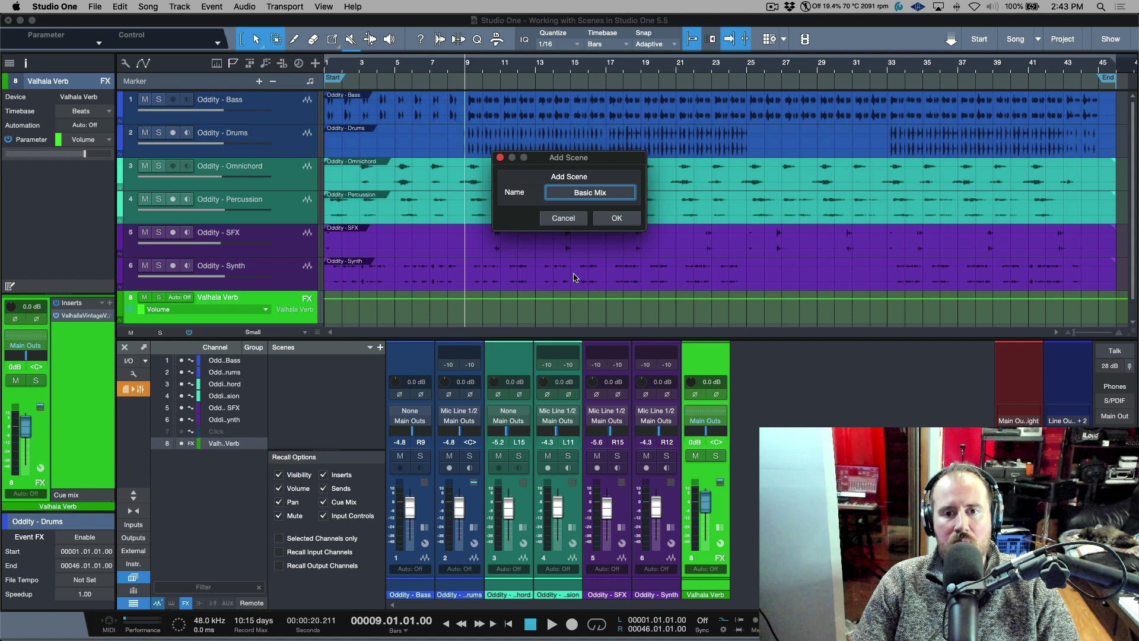
{"action": "left_click", "coordinate": [617, 219]}
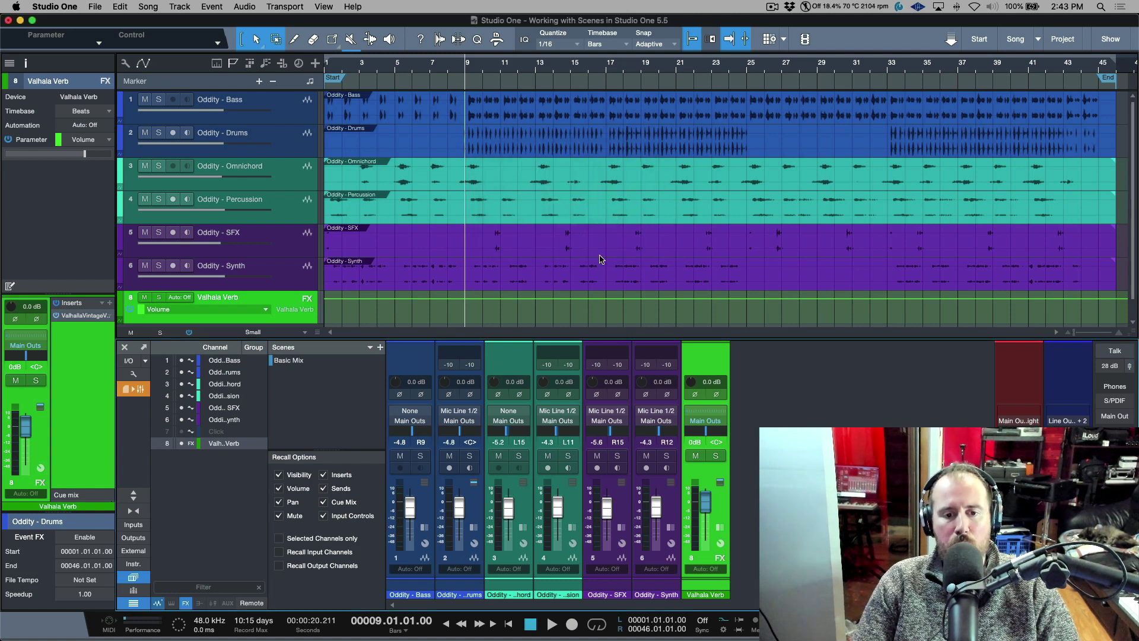
Step: Pull down the Drums, Bass and Omnichord faders, then recall Basic Mix to restore them
{"action": "left_click_drag", "start_coordinate": [459, 508], "coordinate": [410, 513]}
{"action": "left_click_drag", "start_coordinate": [508, 508], "coordinate": [508, 515]}
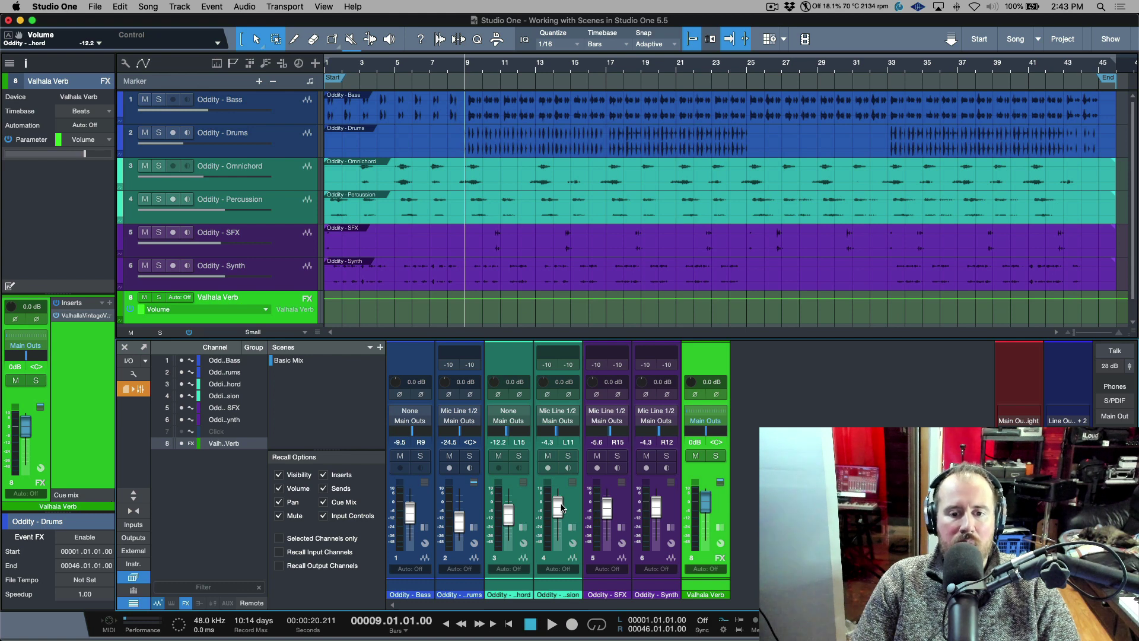
{"action": "left_click", "coordinate": [314, 366]}
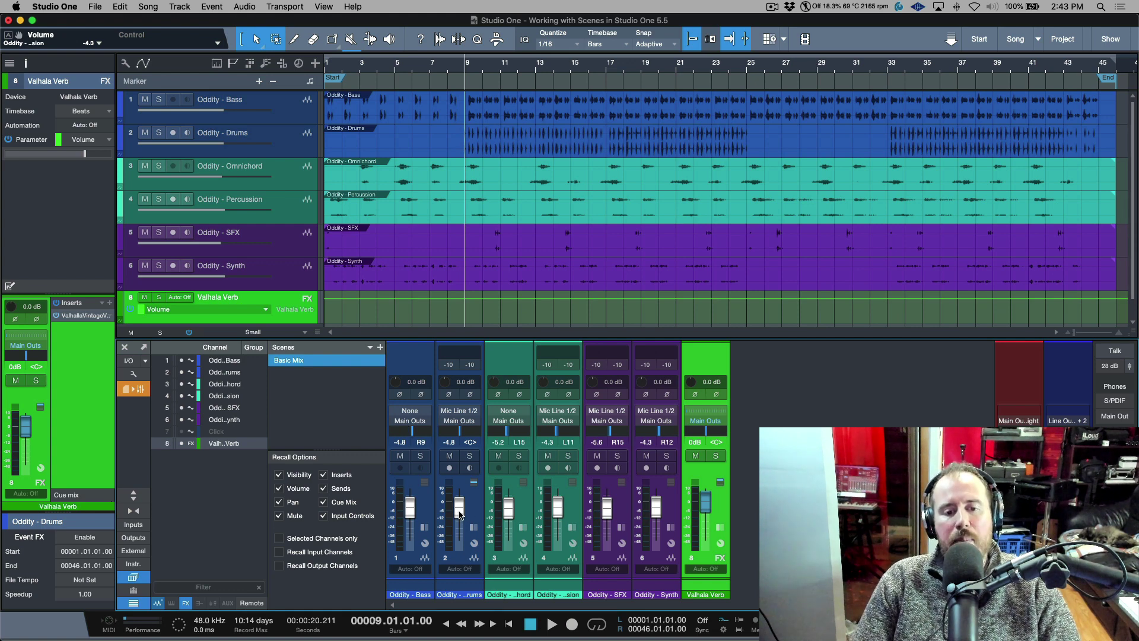
Step: Lower the Oddity - Drums volume slightly
{"action": "left_click_drag", "start_coordinate": [459, 508], "coordinate": [655, 515]}
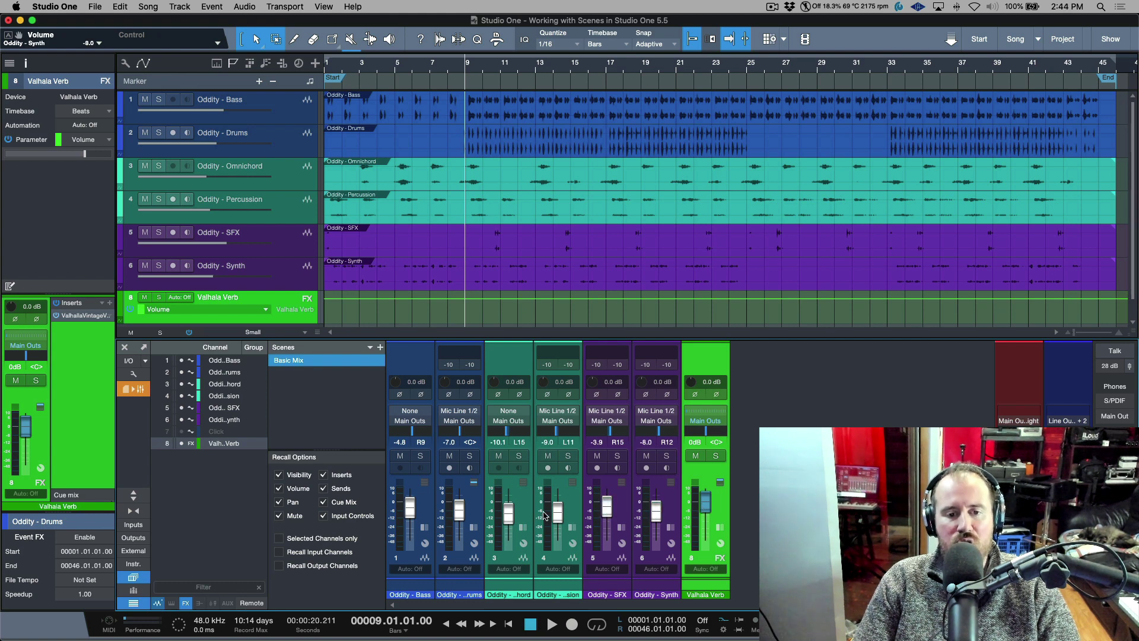
{"action": "scroll", "coordinate": [560, 435], "scroll_direction": "up", "scroll_amount": 5}
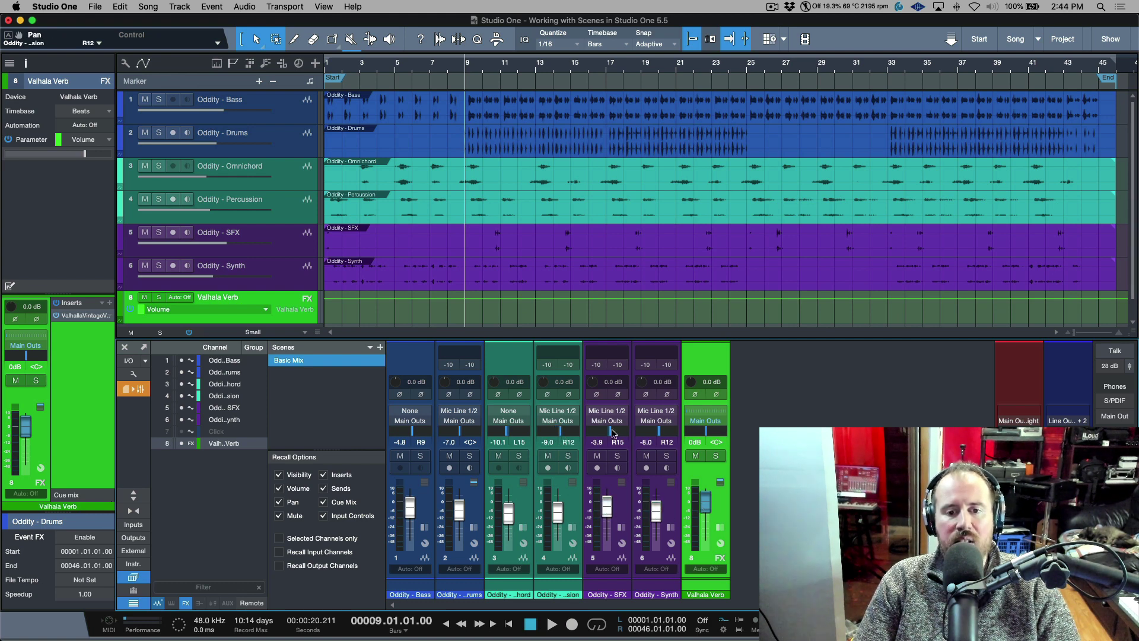
{"action": "scroll", "coordinate": [614, 434], "scroll_direction": "up", "scroll_amount": 3}
{"action": "scroll", "coordinate": [653, 435], "scroll_direction": "down", "scroll_amount": 6}
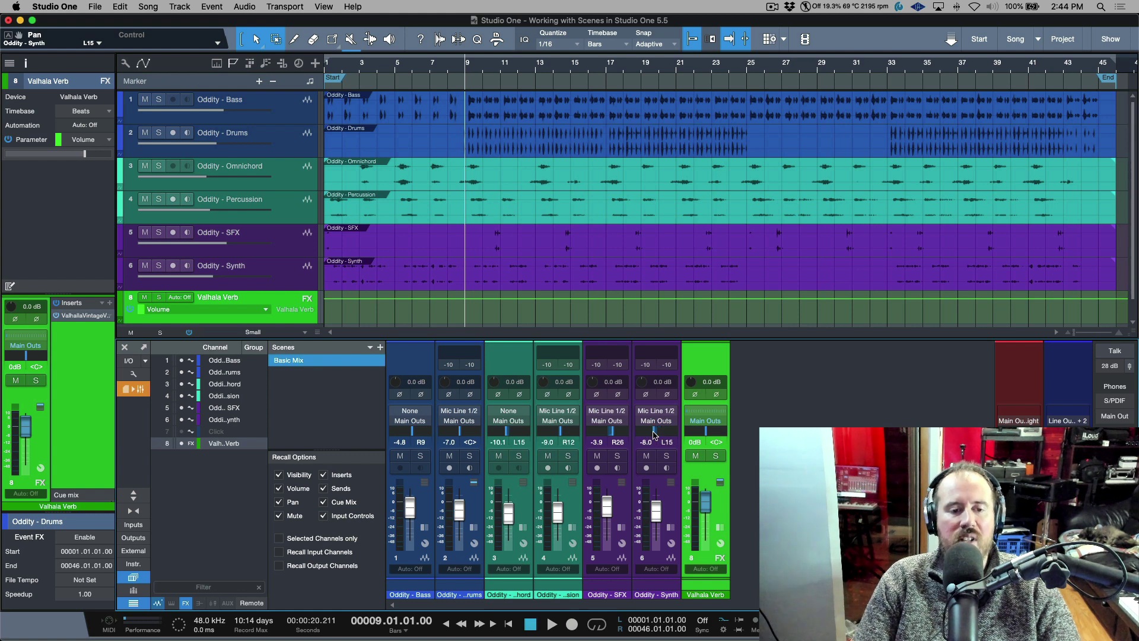
Step: Update the Basic Mix scene with the current mix
{"action": "right_click", "coordinate": [336, 363]}
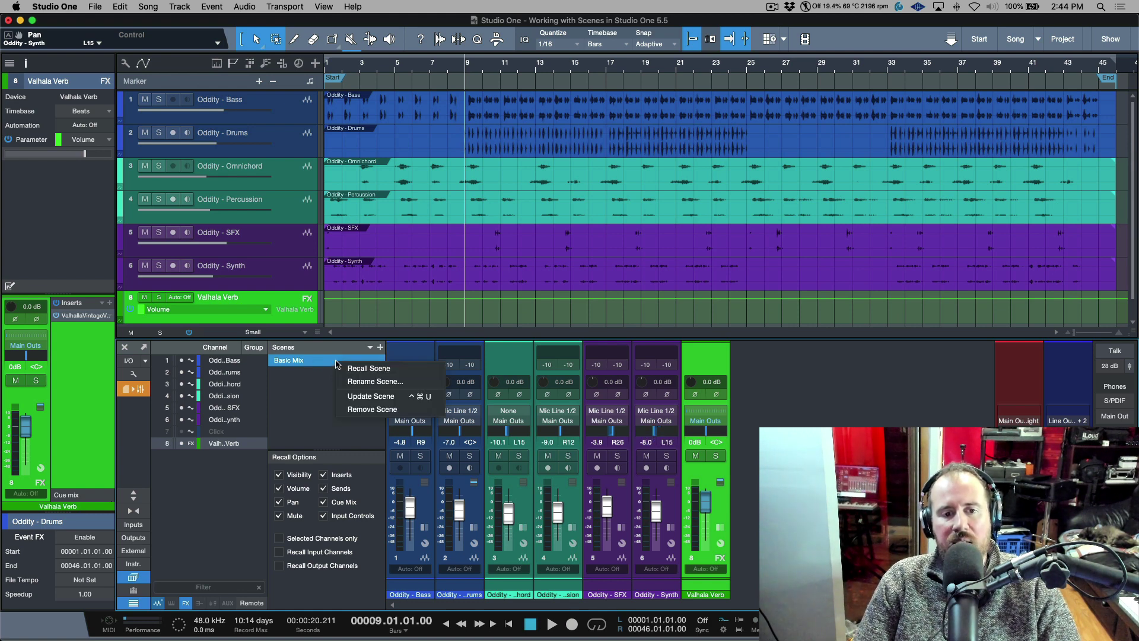
{"action": "left_click", "coordinate": [349, 397]}
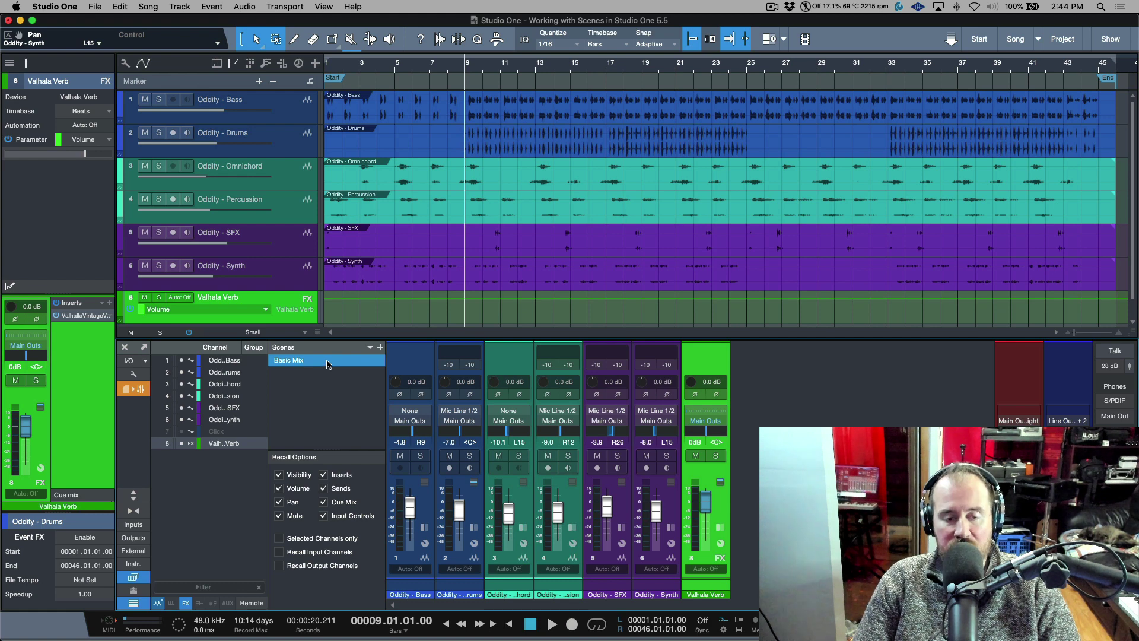
{"action": "left_click", "coordinate": [331, 404]}
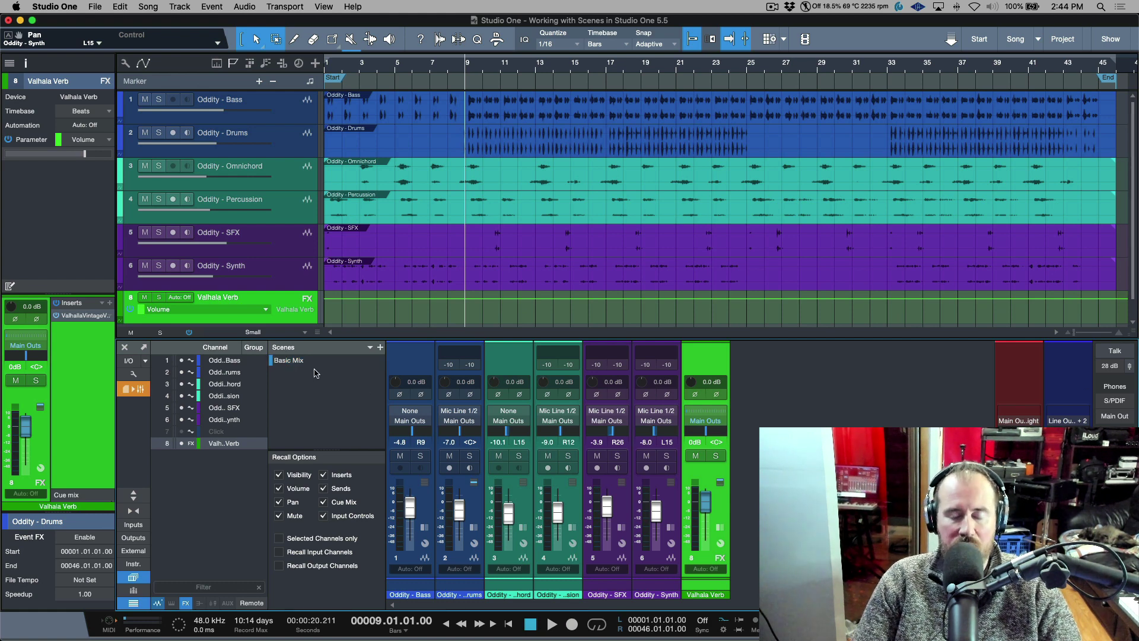
Step: Select channels 1–6, lower them about 10 dB together and pan them right
{"action": "left_click", "coordinate": [432, 510]}
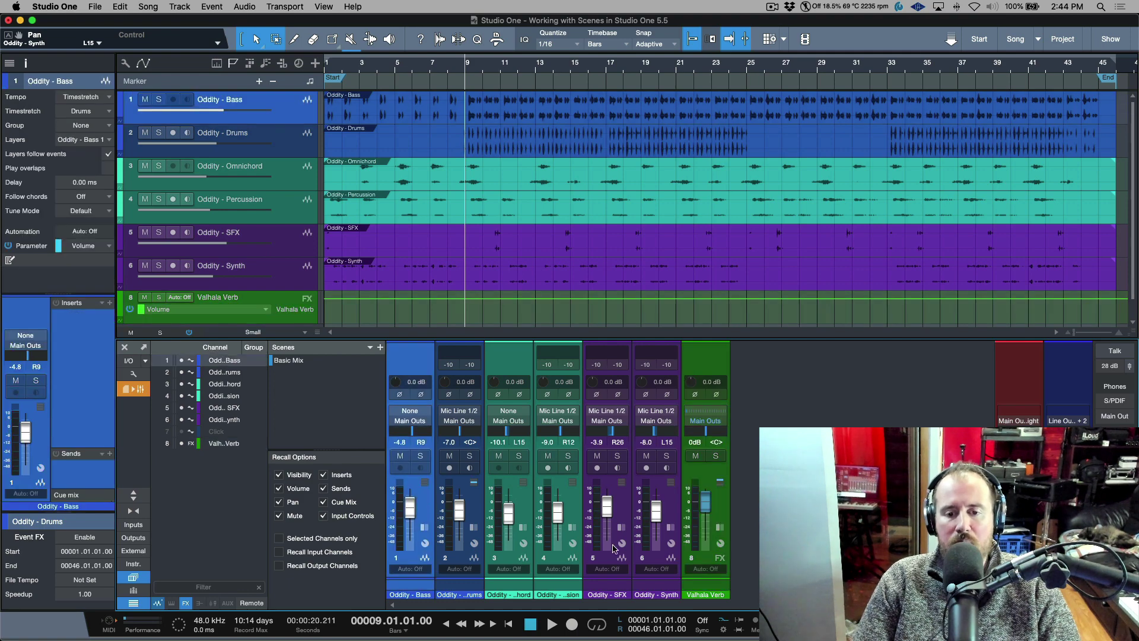
{"action": "left_click", "coordinate": [670, 523], "text": "shift"}
{"action": "left_click_drag", "start_coordinate": [656, 510], "coordinate": [656, 518]}
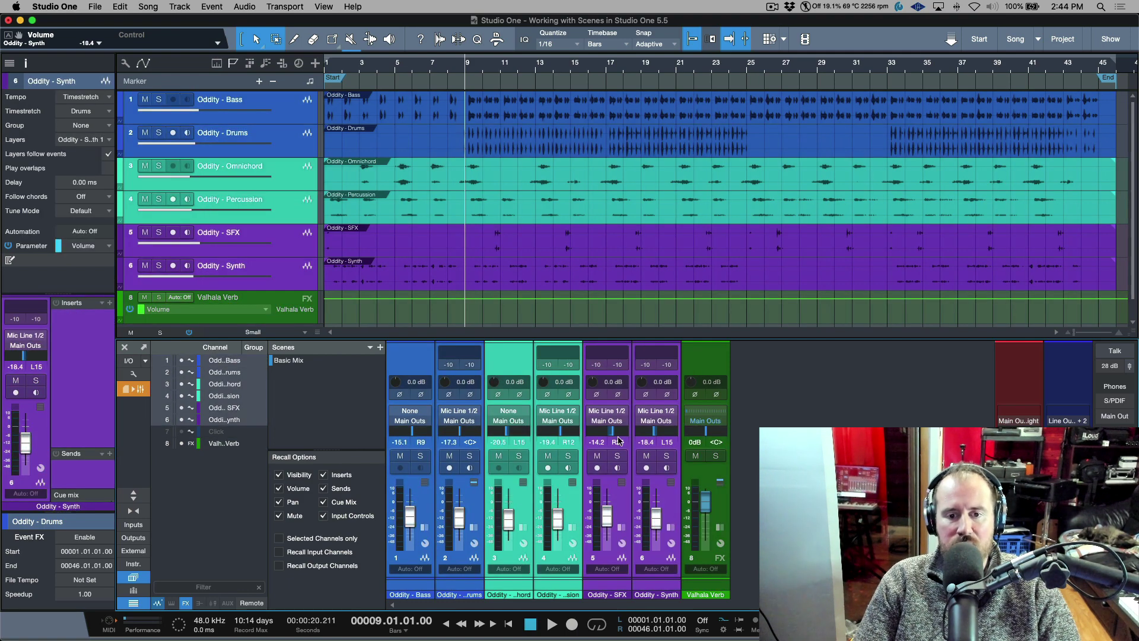
{"action": "left_click_drag", "start_coordinate": [619, 440], "coordinate": [617, 435]}
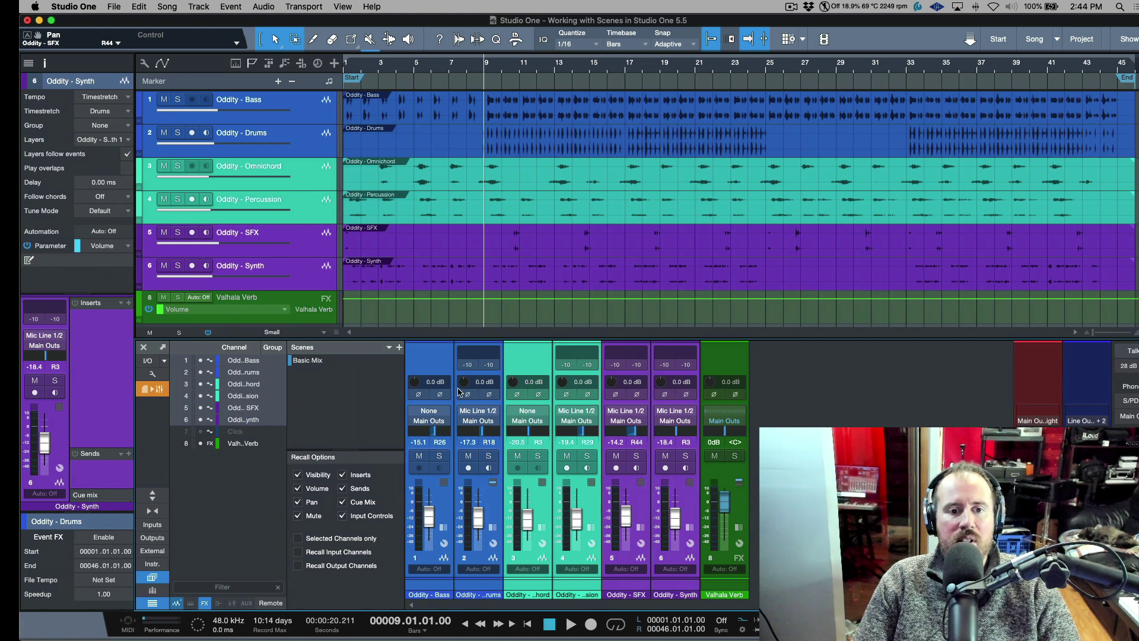
Step: Save the lowered, right-panned mix as 'Updated Mix', then recall Basic Mix and Updated Mix
{"action": "left_click", "coordinate": [381, 348]}
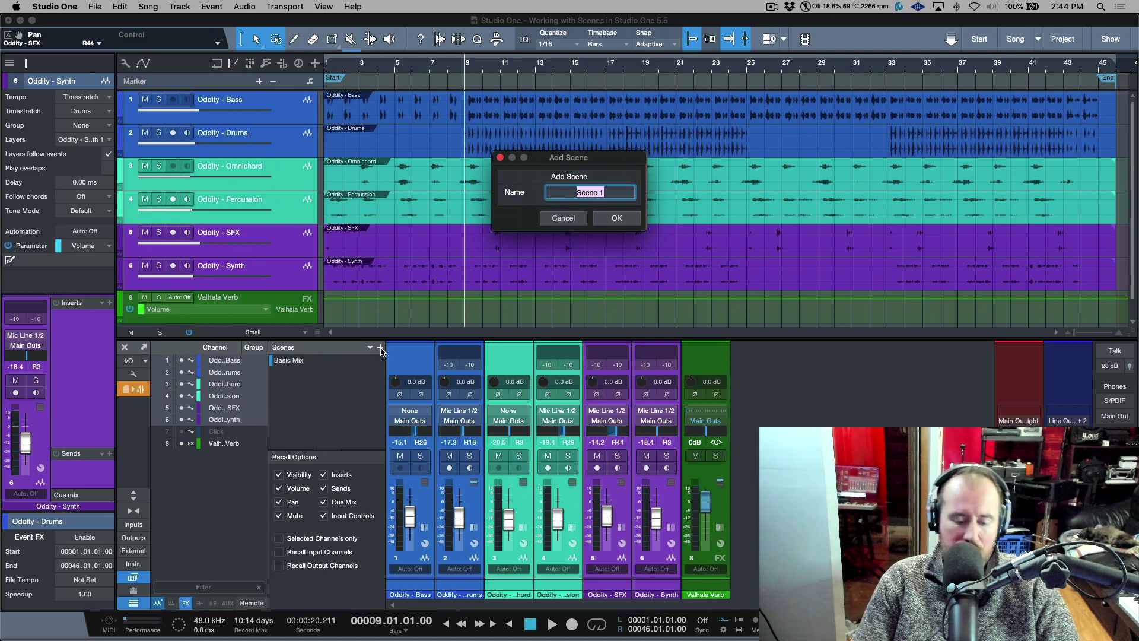
{"action": "type", "text": "Updated Mix"}
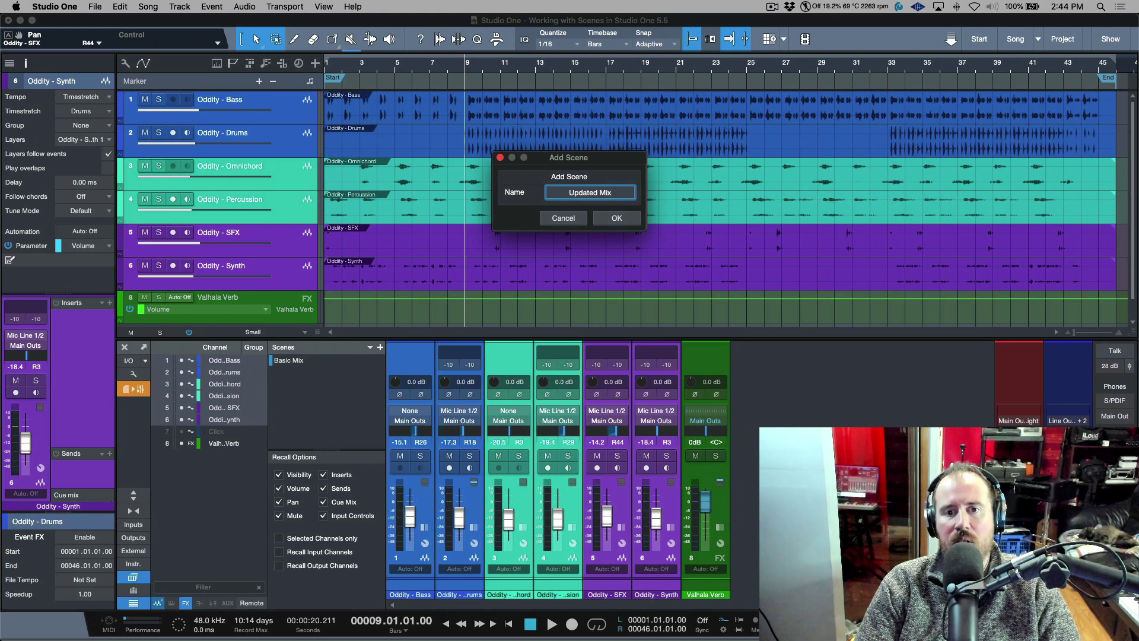
{"action": "key", "text": "Return"}
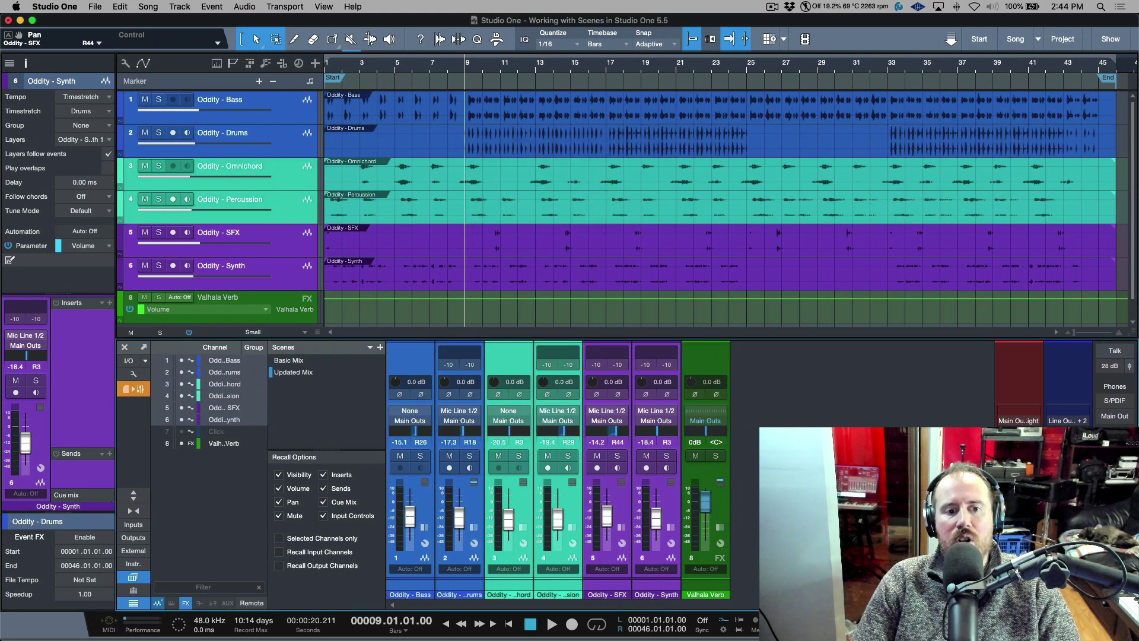
{"action": "left_click", "coordinate": [326, 361]}
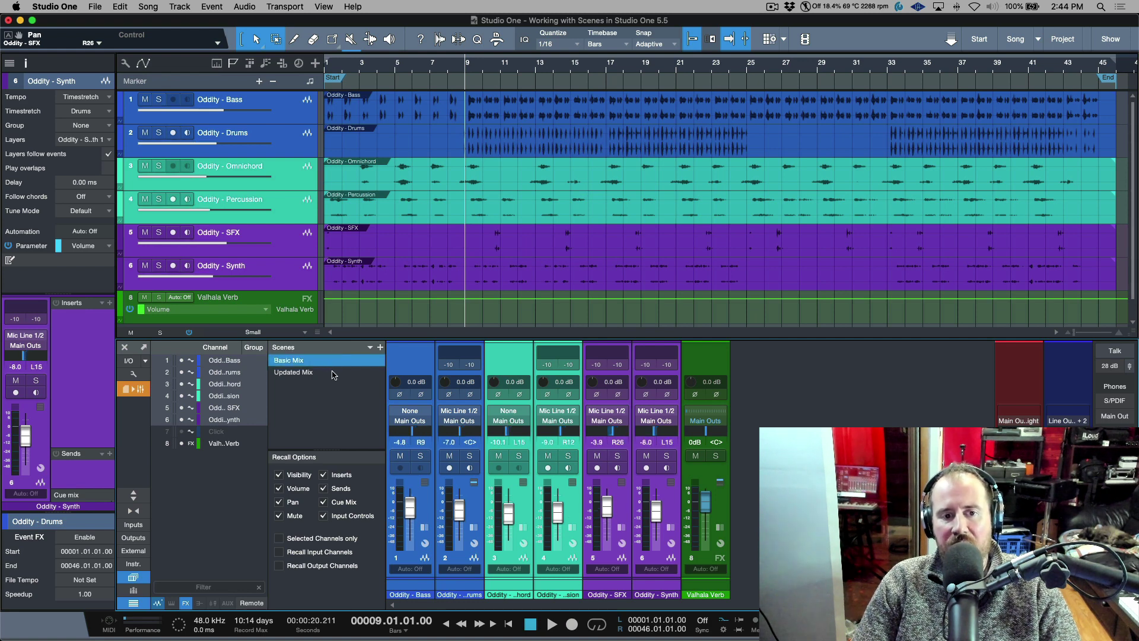
{"action": "left_click", "coordinate": [334, 373]}
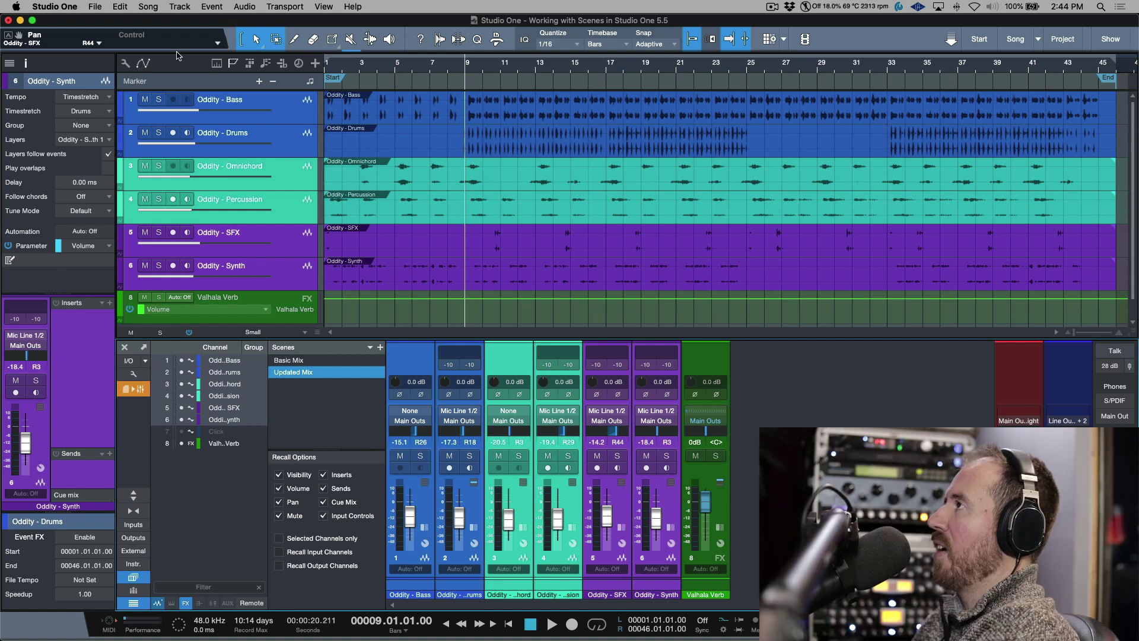
{"action": "left_click", "coordinate": [68, 8]}
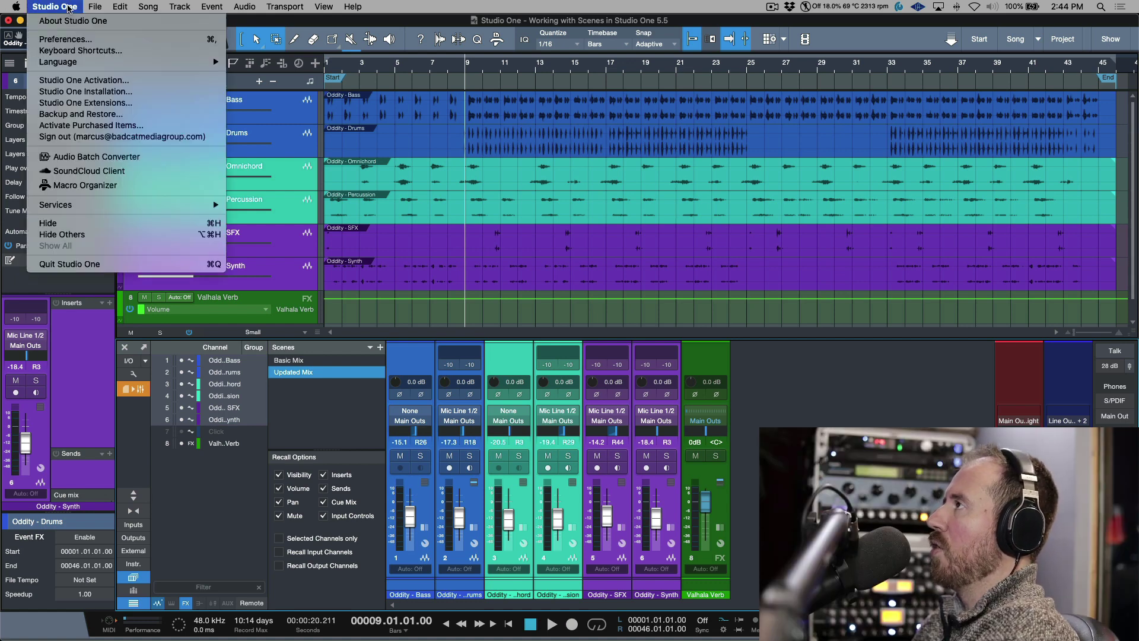
{"action": "left_click", "coordinate": [72, 51]}
{"action": "type", "text": "scene"}
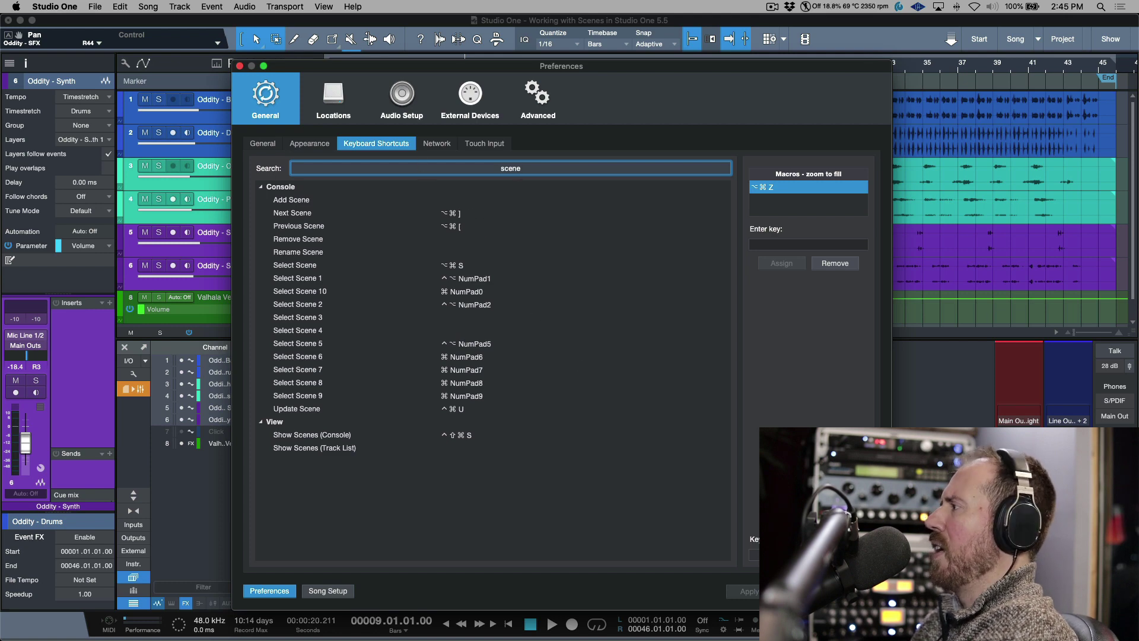
{"action": "key", "text": "Escape"}
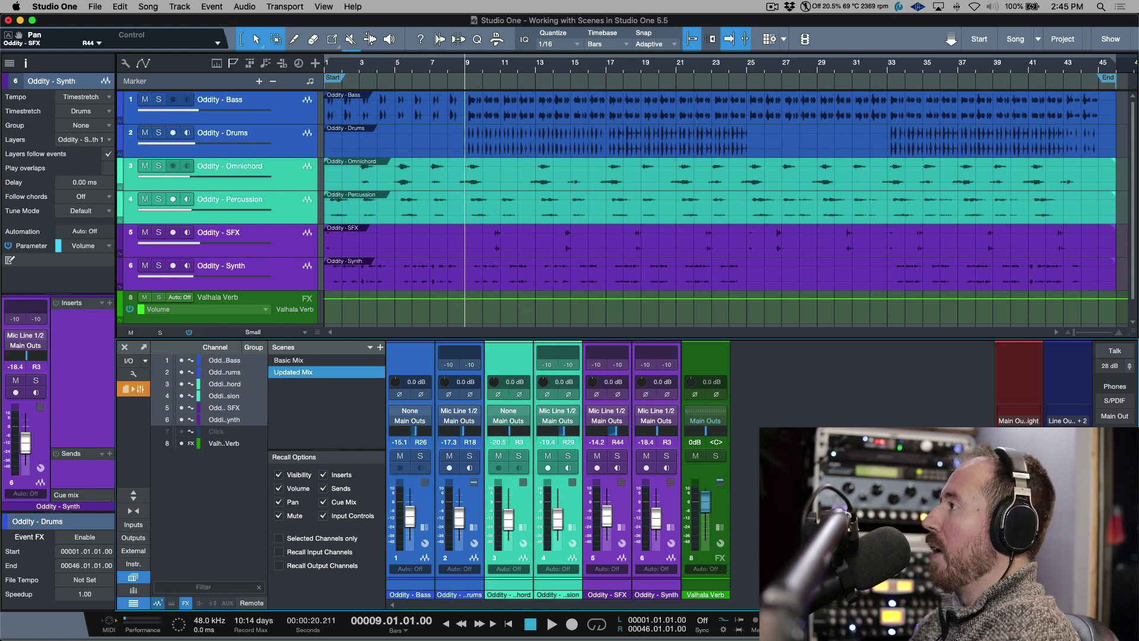
Step: Alternate between Basic Mix and Updated Mix, ending on Basic Mix (Bass -4.8 dB R9)
{"action": "left_click", "coordinate": [289, 360]}
{"action": "left_click", "coordinate": [293, 372]}
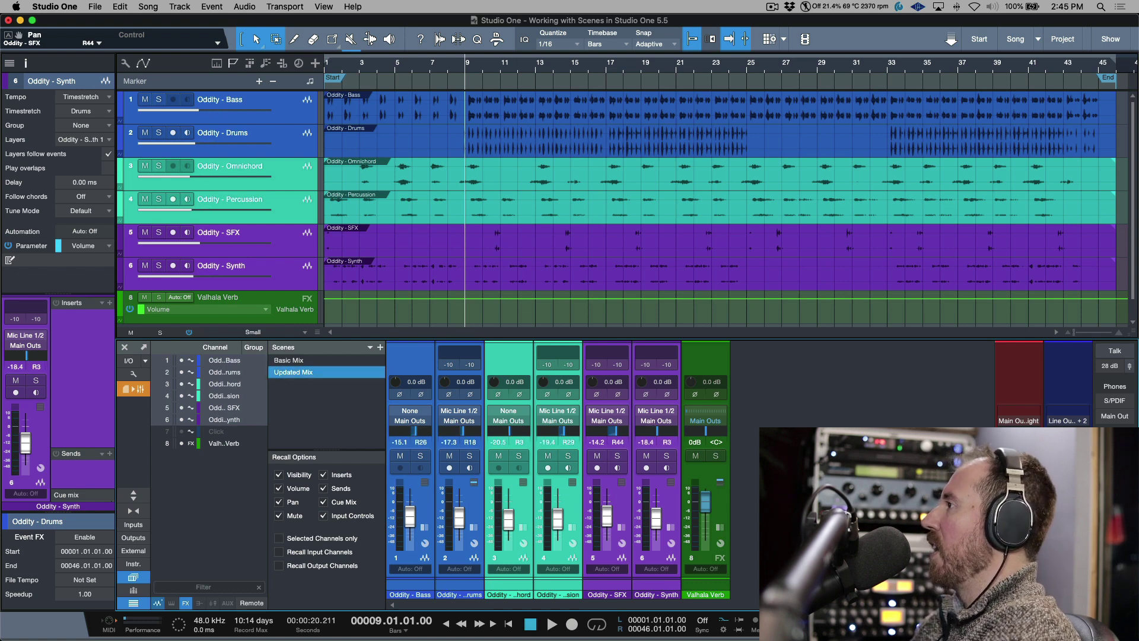
{"action": "left_click", "coordinate": [289, 360]}
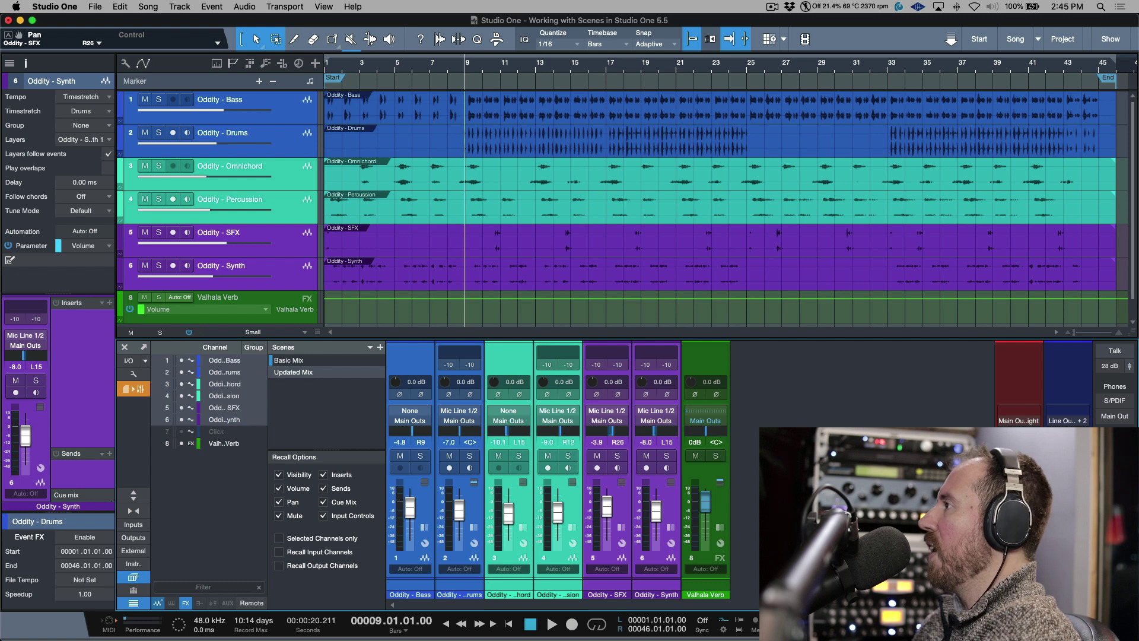
{"action": "left_click", "coordinate": [293, 372]}
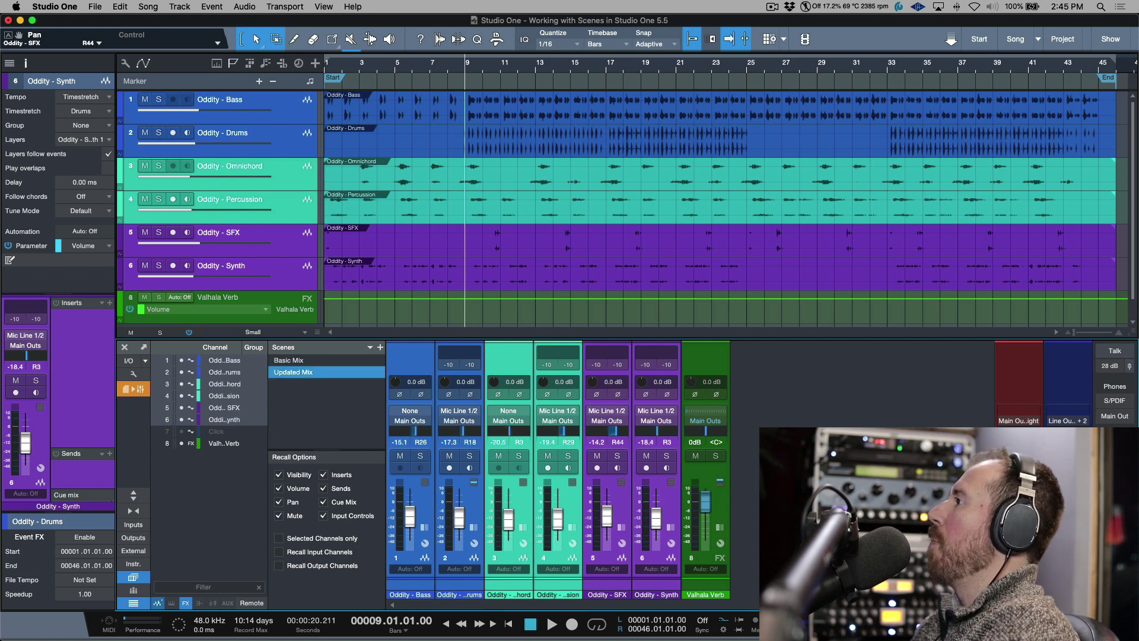
{"action": "left_click", "coordinate": [289, 360]}
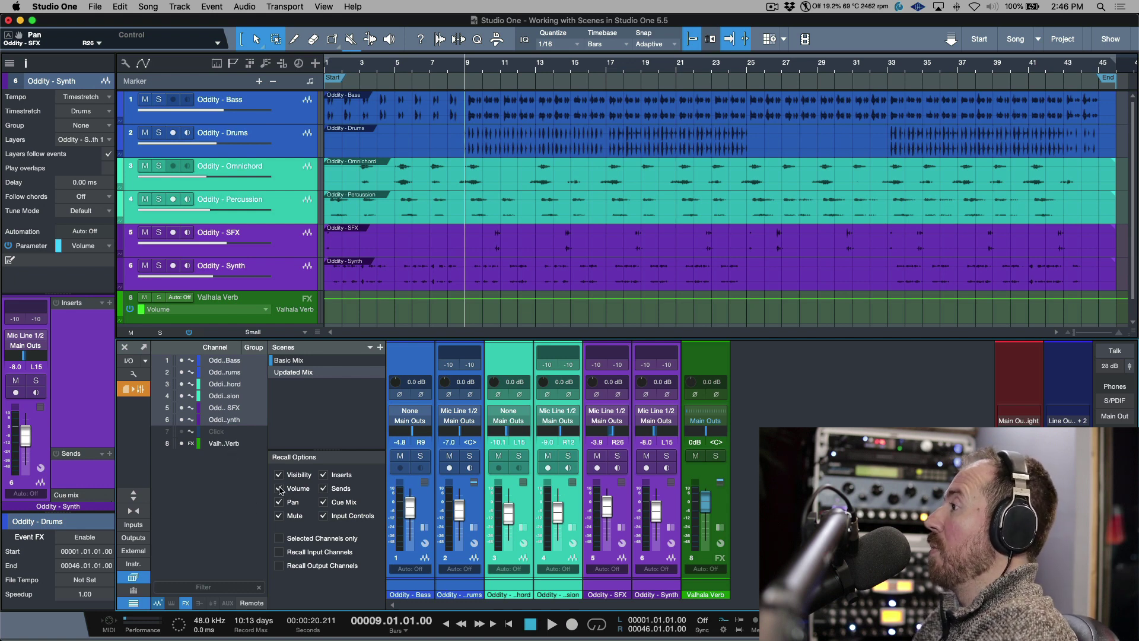
Step: Remove the Updated Mix and Basic Mix scenes, leaving the scene list empty
{"action": "right_click", "coordinate": [347, 376]}
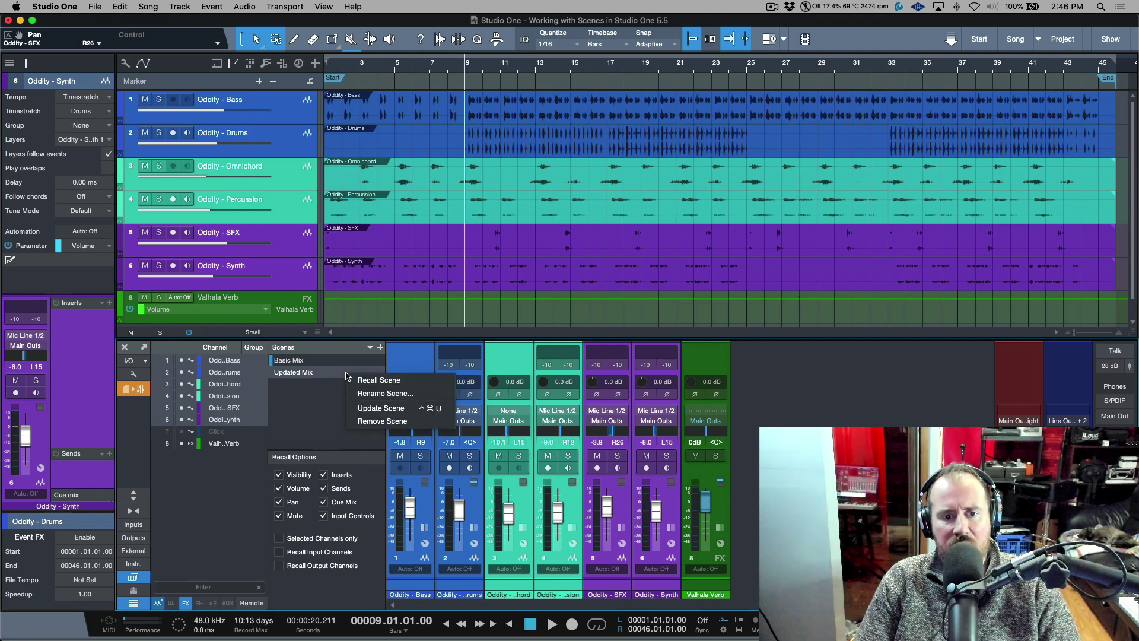
{"action": "left_click", "coordinate": [361, 417]}
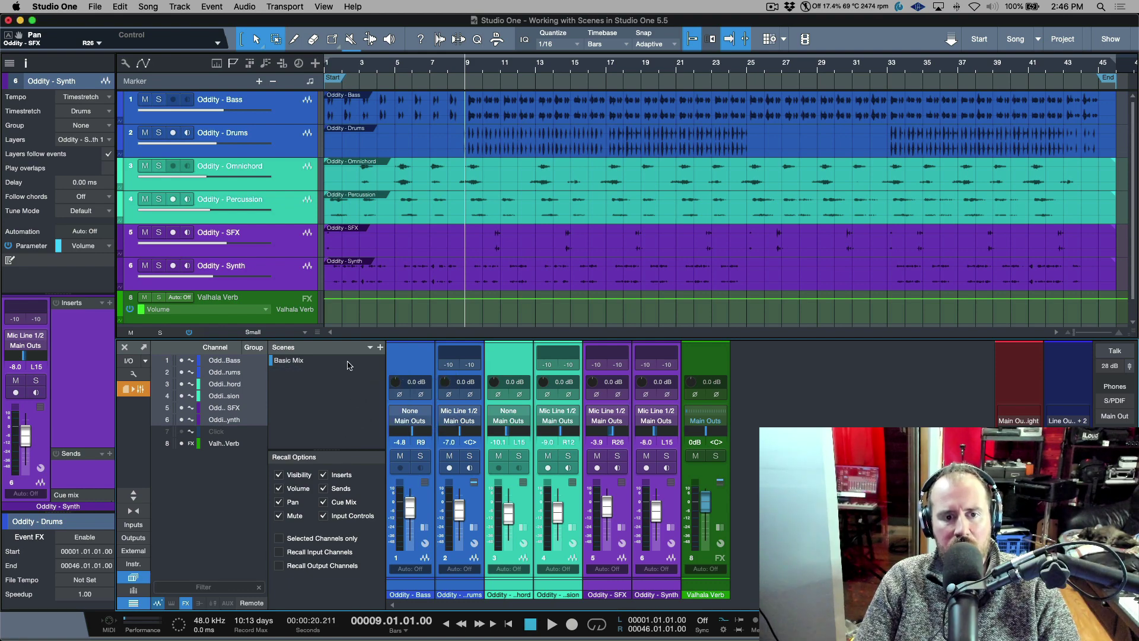
{"action": "left_click", "coordinate": [348, 363]}
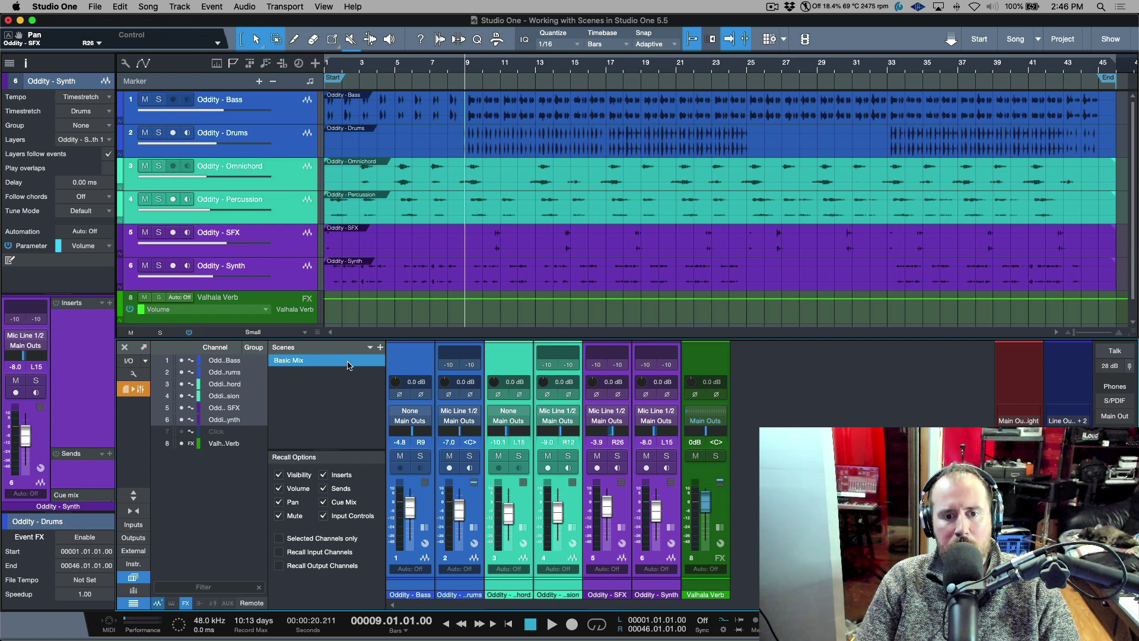
{"action": "right_click", "coordinate": [348, 364]}
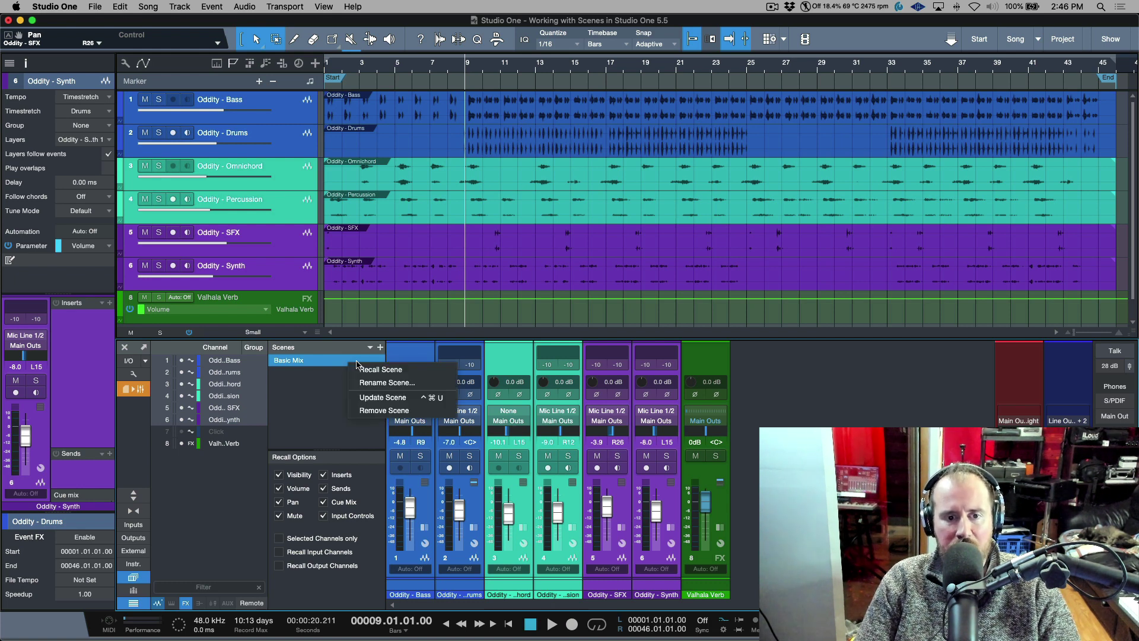
{"action": "left_click", "coordinate": [362, 409]}
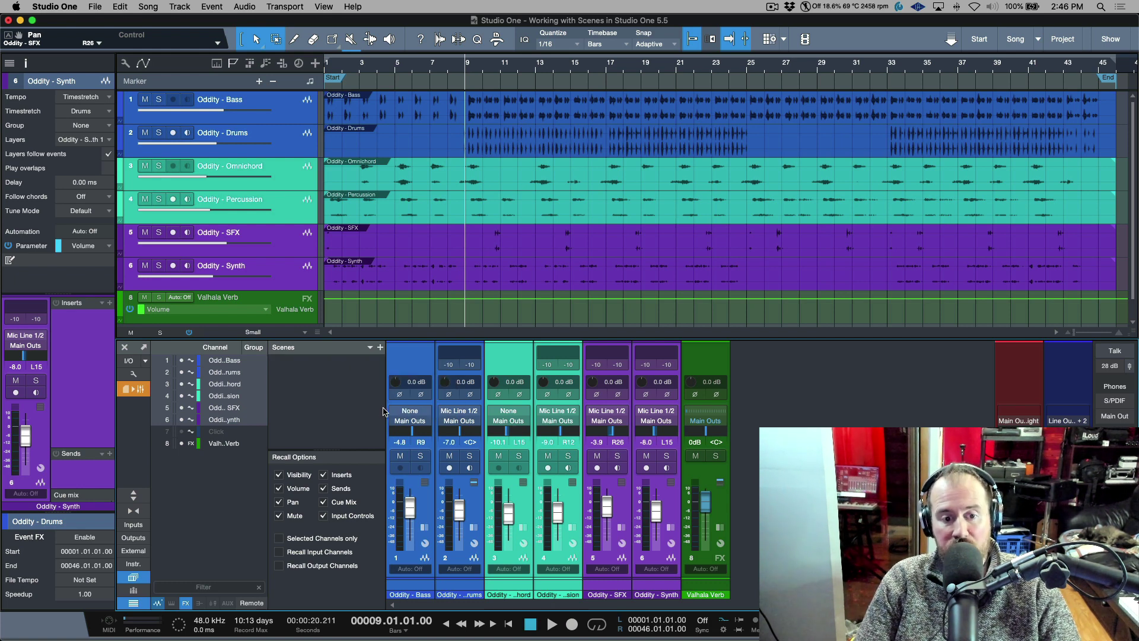
{"action": "left_click", "coordinate": [279, 489]}
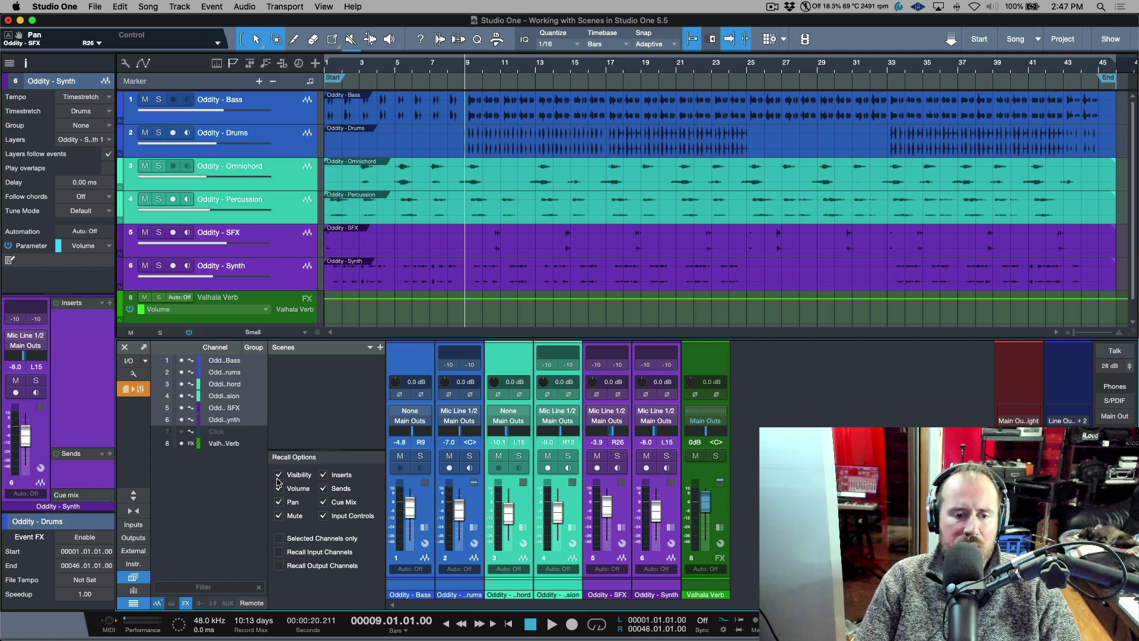
Step: Uncheck Visibility, Volume, Pan, Mute, Inserts, Sends and Input Controls so only Cue Mix is recalled
{"action": "left_click_drag", "start_coordinate": [280, 478], "coordinate": [281, 519]}
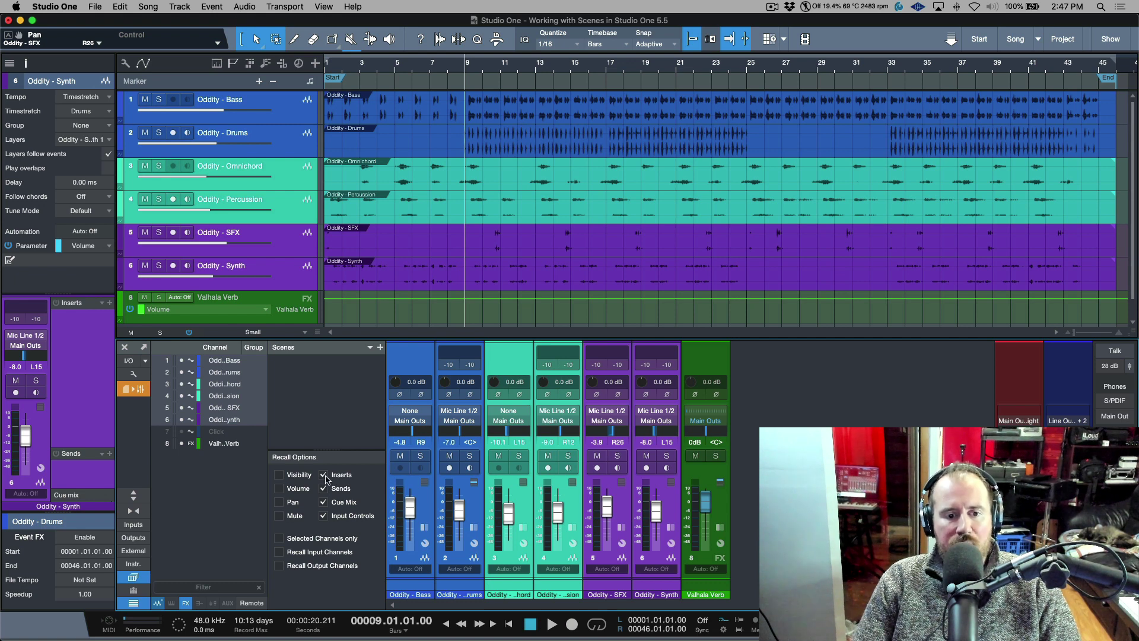
{"action": "left_click_drag", "start_coordinate": [324, 475], "coordinate": [325, 519]}
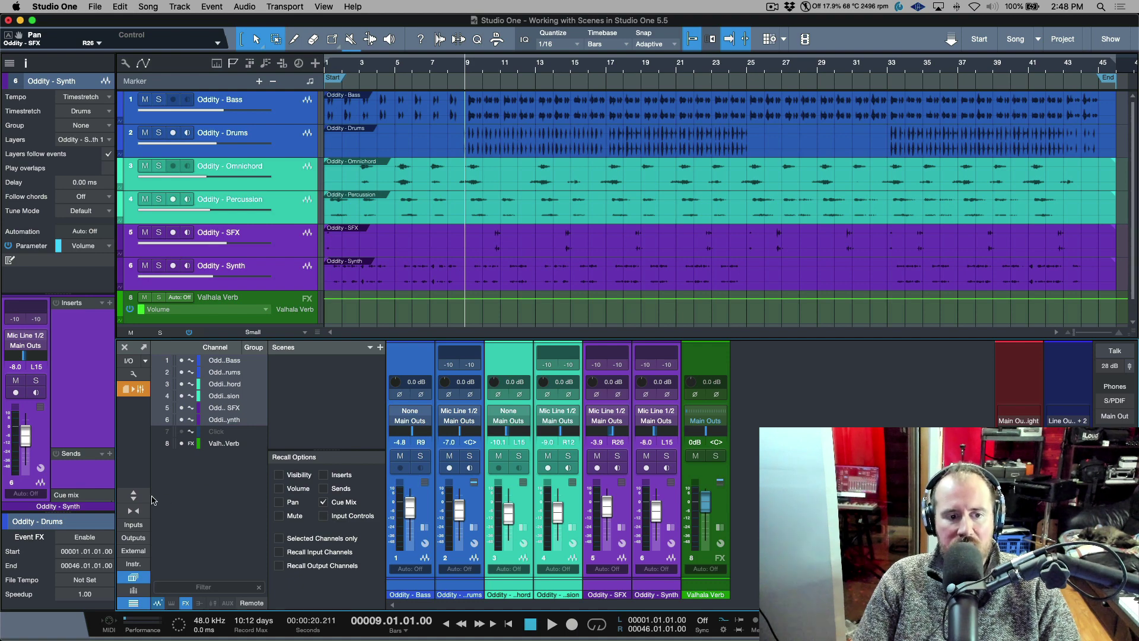
Step: Expand the console to show Inserts, Sends and Cue Mix, and select the Oddity - Synth channel
{"action": "left_click", "coordinate": [133, 495]}
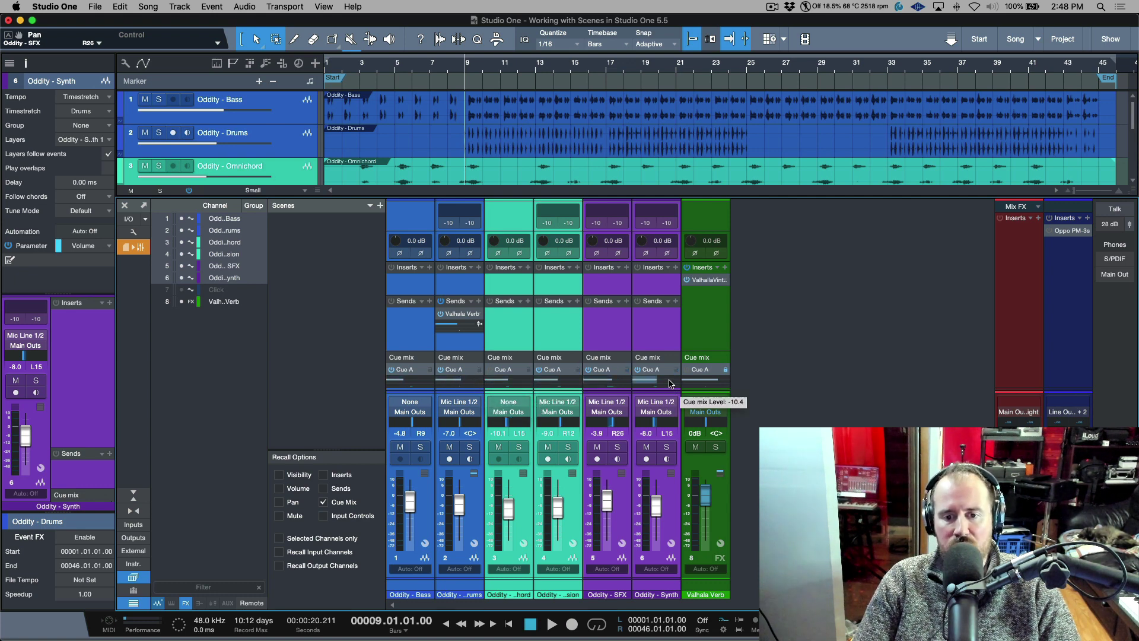
{"action": "left_click", "coordinate": [674, 486]}
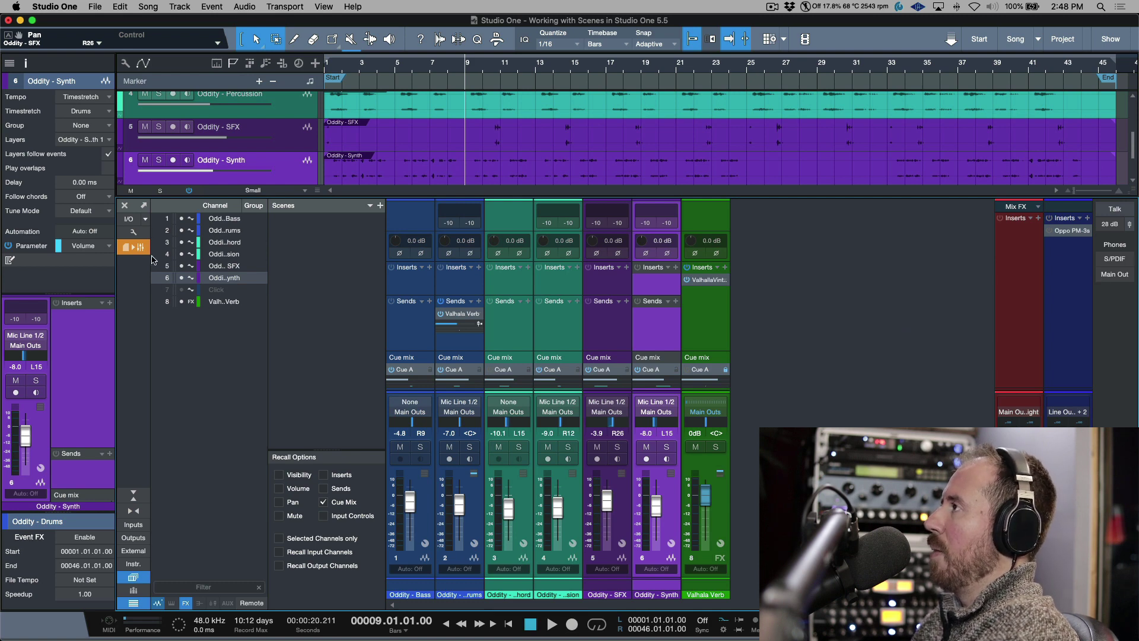
Step: Hide the audio device controls on each channel and show the output channels
{"action": "left_click", "coordinate": [133, 232]}
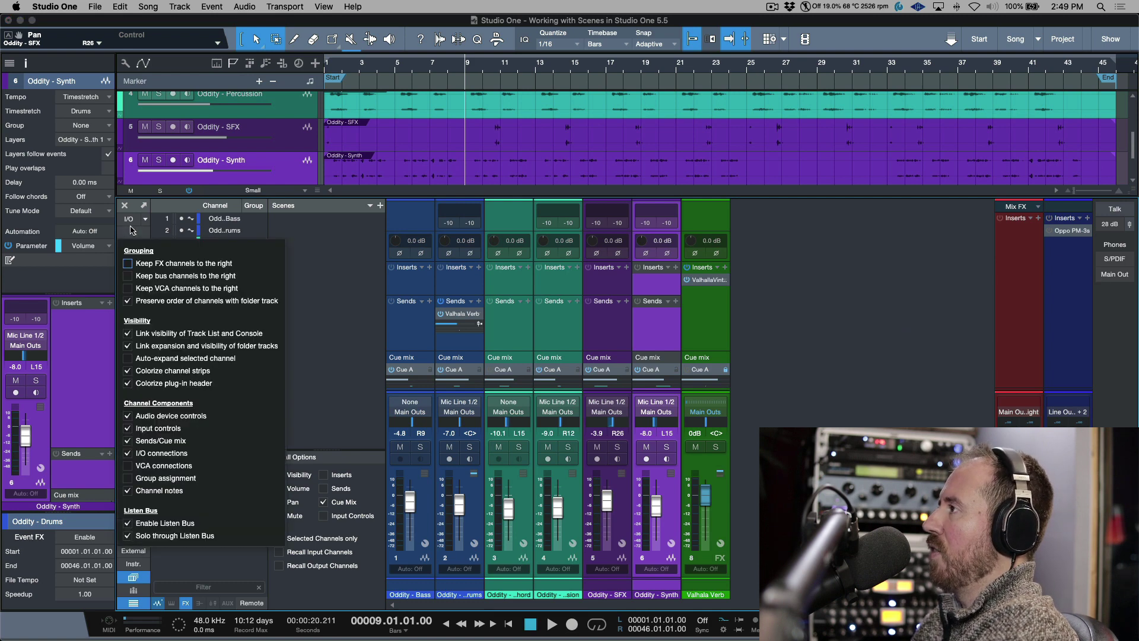
{"action": "left_click", "coordinate": [127, 415]}
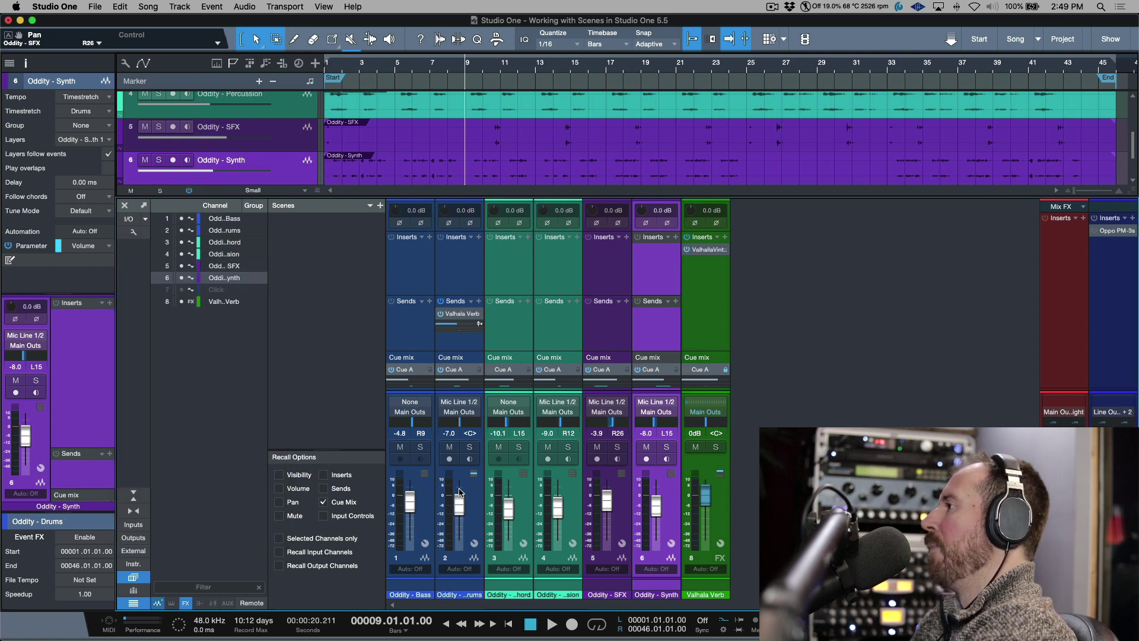
{"action": "left_click", "coordinate": [134, 538]}
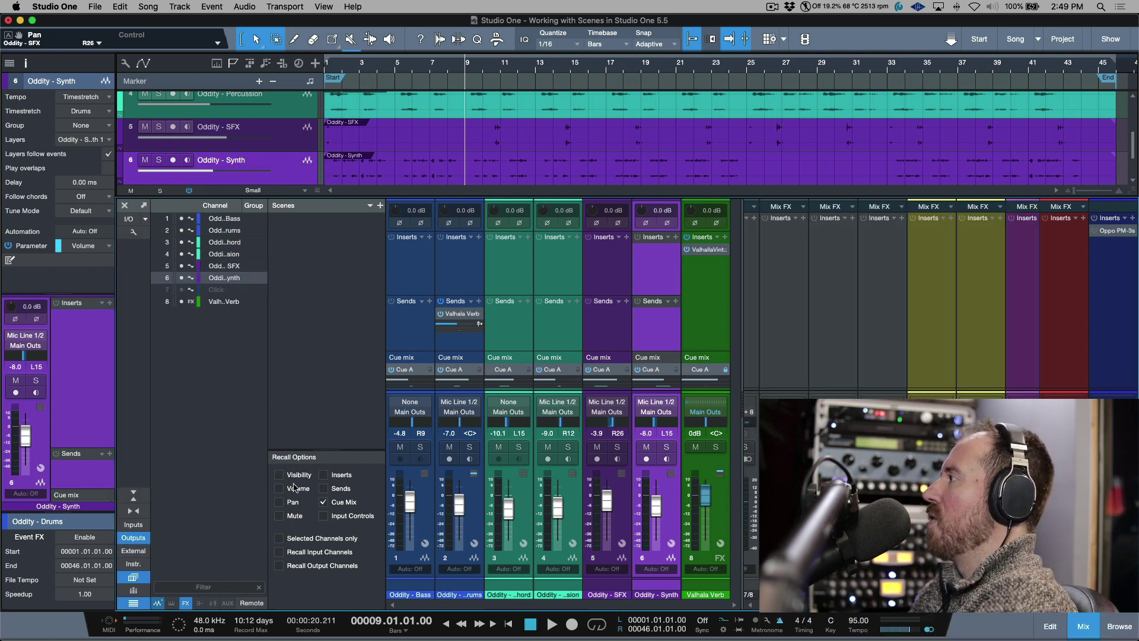
Step: Lower the Cue A click volume to -3.0 dB and switch off Solo through Listen Bus
{"action": "scroll", "coordinate": [819, 363], "scroll_direction": "left", "scroll_amount": 2}
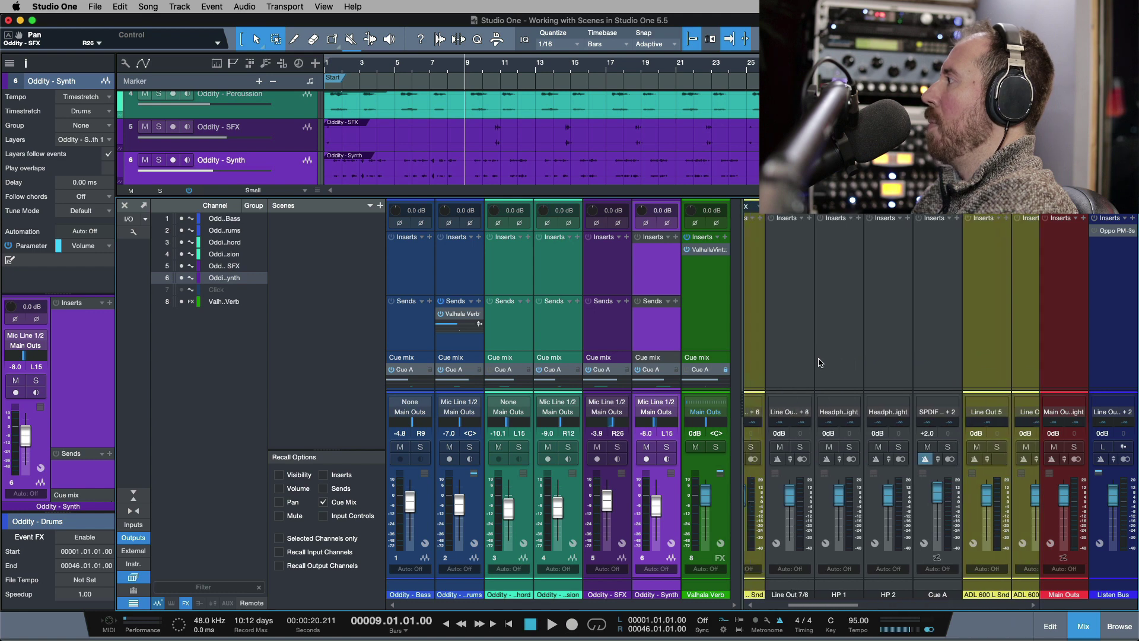
{"action": "left_click", "coordinate": [945, 351]}
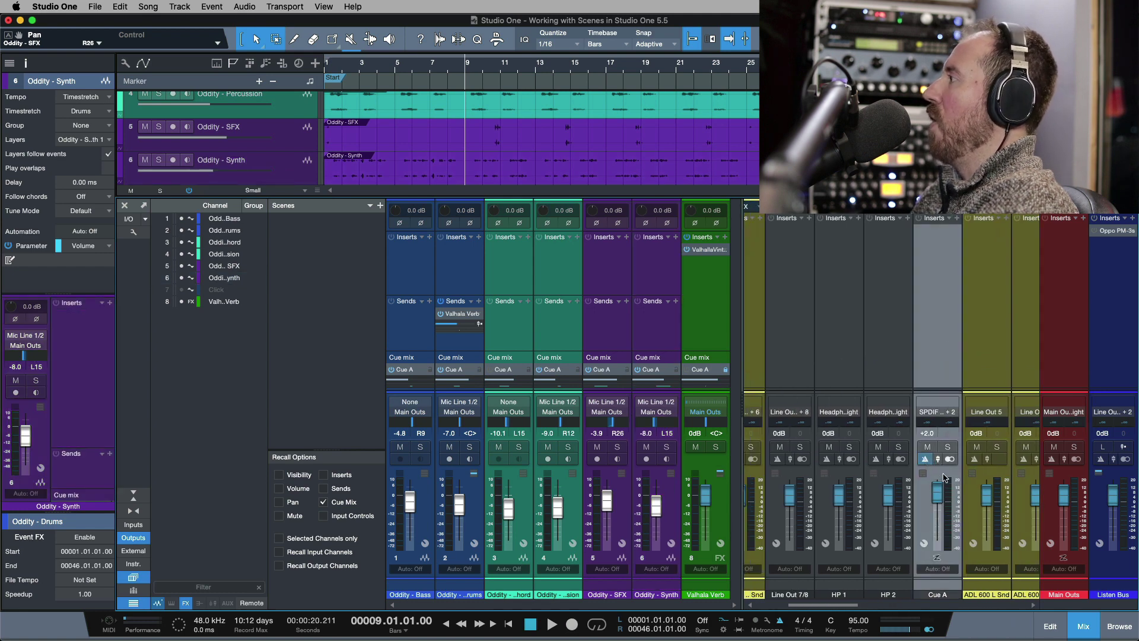
{"action": "left_click_drag", "start_coordinate": [937, 505], "coordinate": [937, 515]}
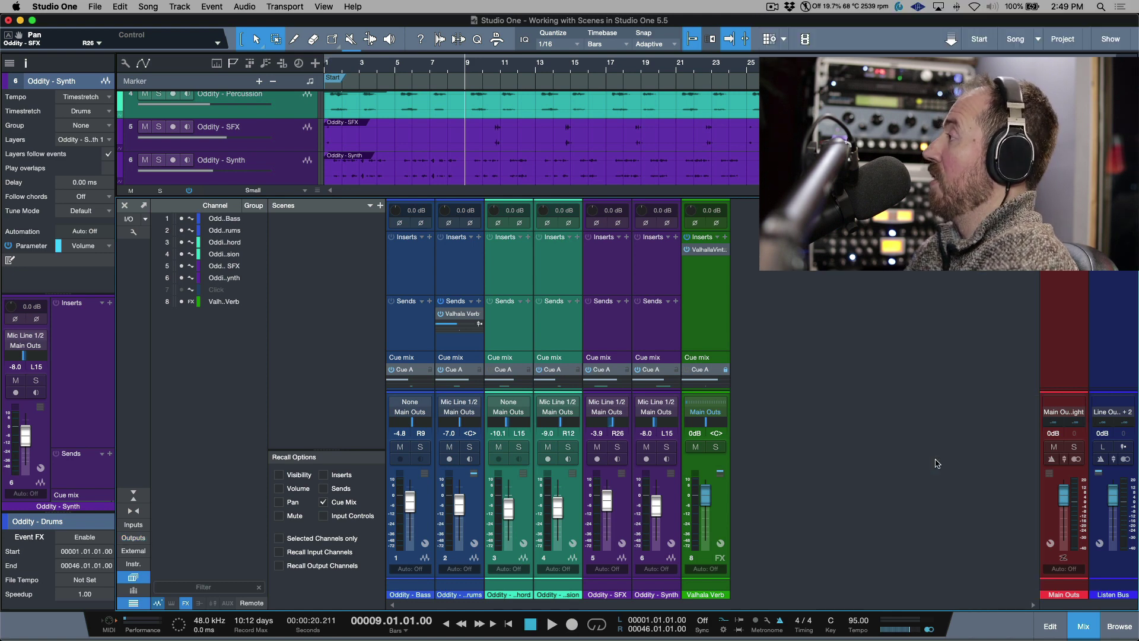
{"action": "left_click", "coordinate": [133, 232]}
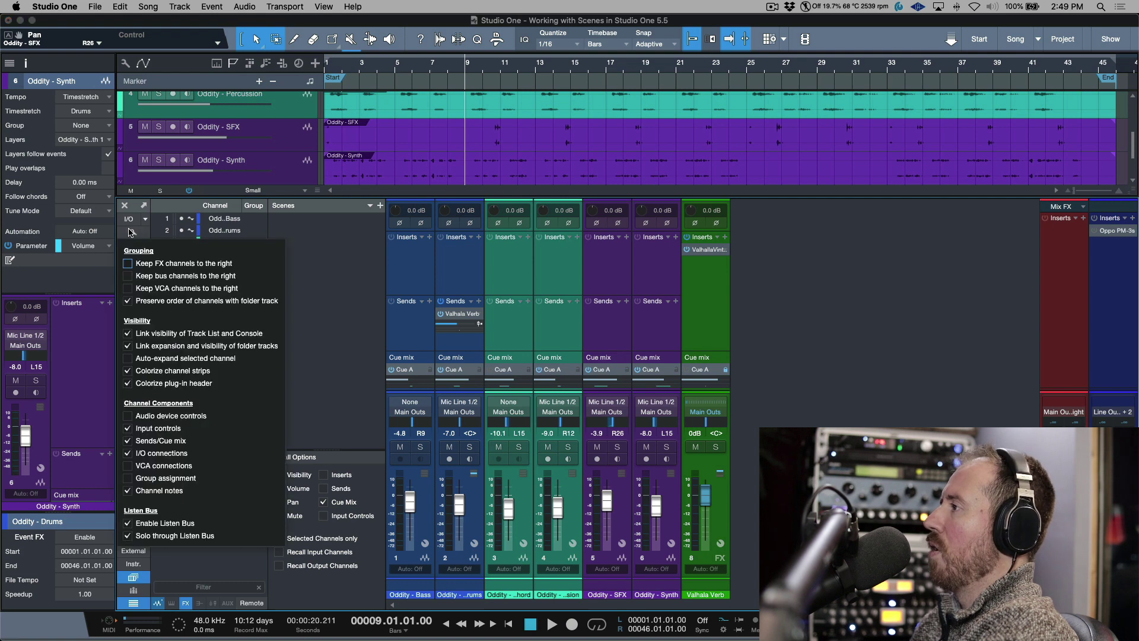
{"action": "left_click", "coordinate": [127, 537]}
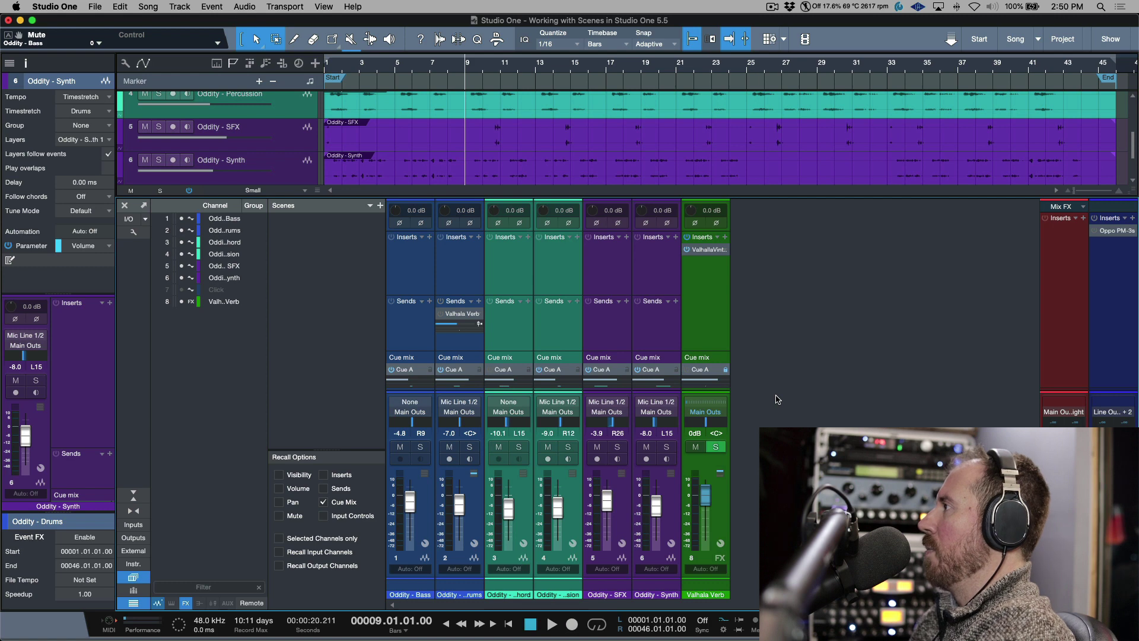
Step: During playback, lower channel 2's Cue A send to about -20.6, then stop at bar 9
{"action": "key", "text": "space"}
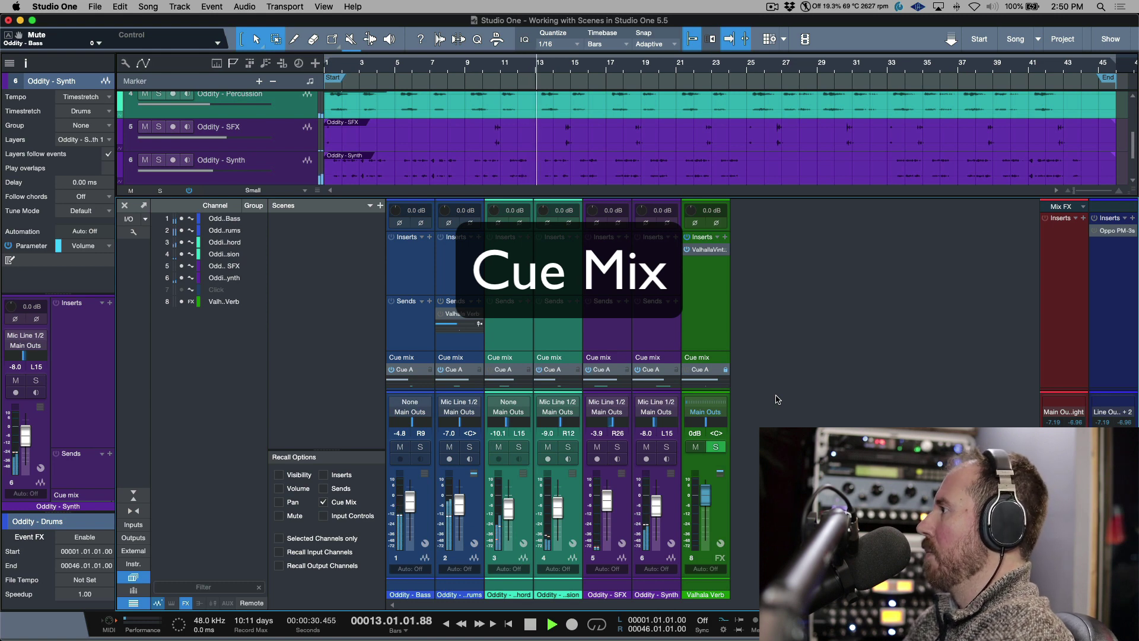
{"action": "left_click_drag", "start_coordinate": [474, 382], "coordinate": [469, 434]}
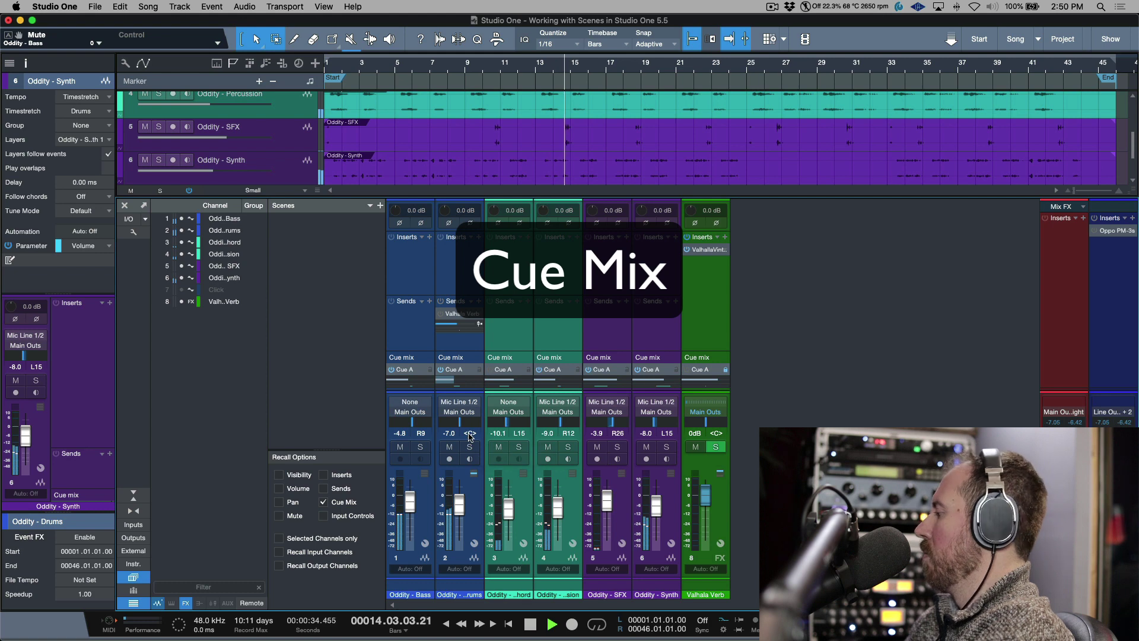
{"action": "key", "text": "space"}
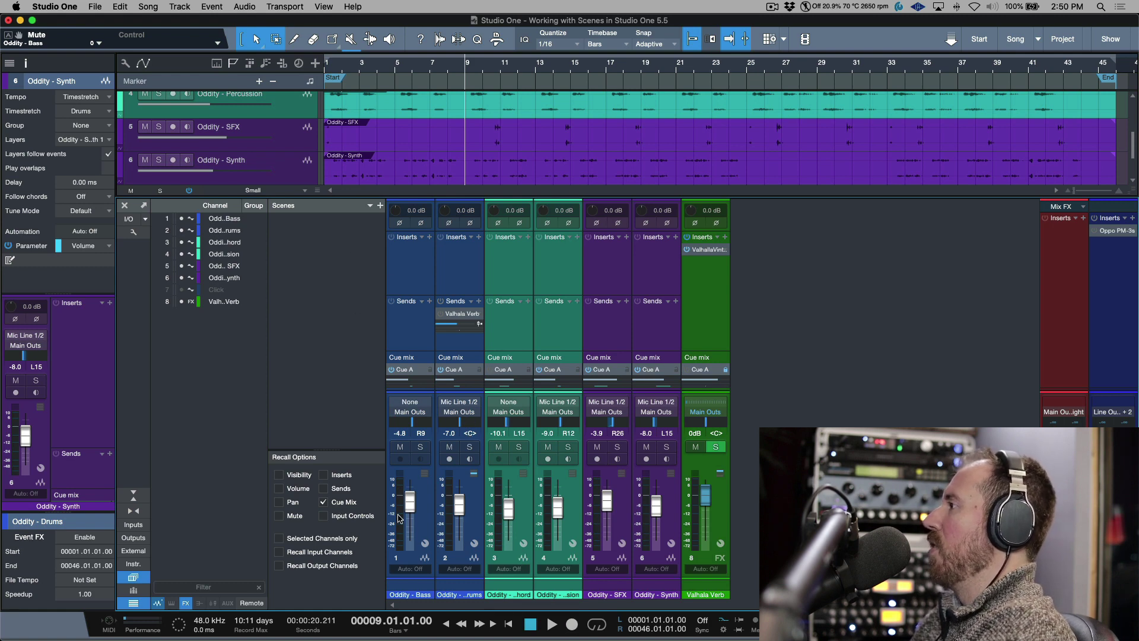
Step: Select the Oddity - Bass and Oddity - Percussion channels, leaving Selected Channels only switched off
{"action": "left_click", "coordinate": [432, 510]}
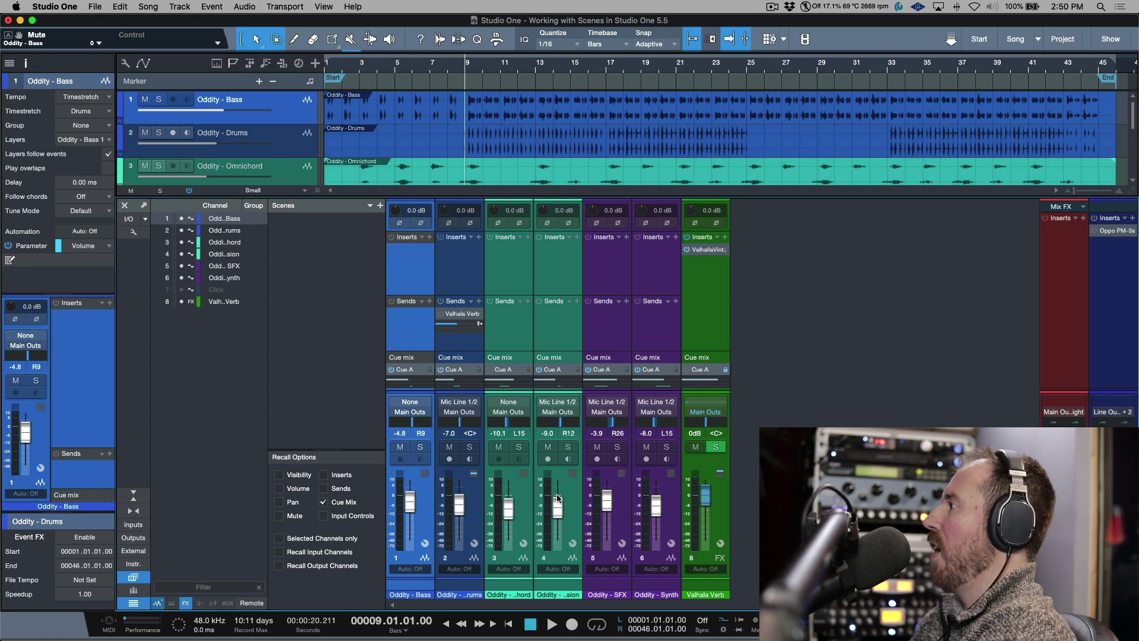
{"action": "left_click", "coordinate": [575, 504]}
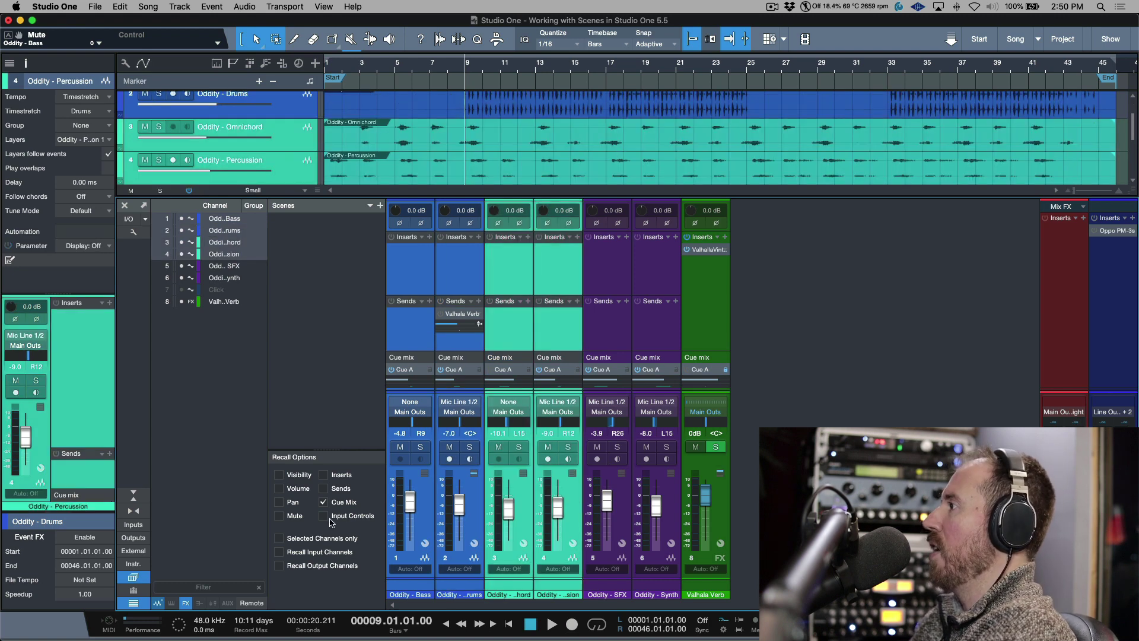
{"action": "left_click", "coordinate": [280, 540]}
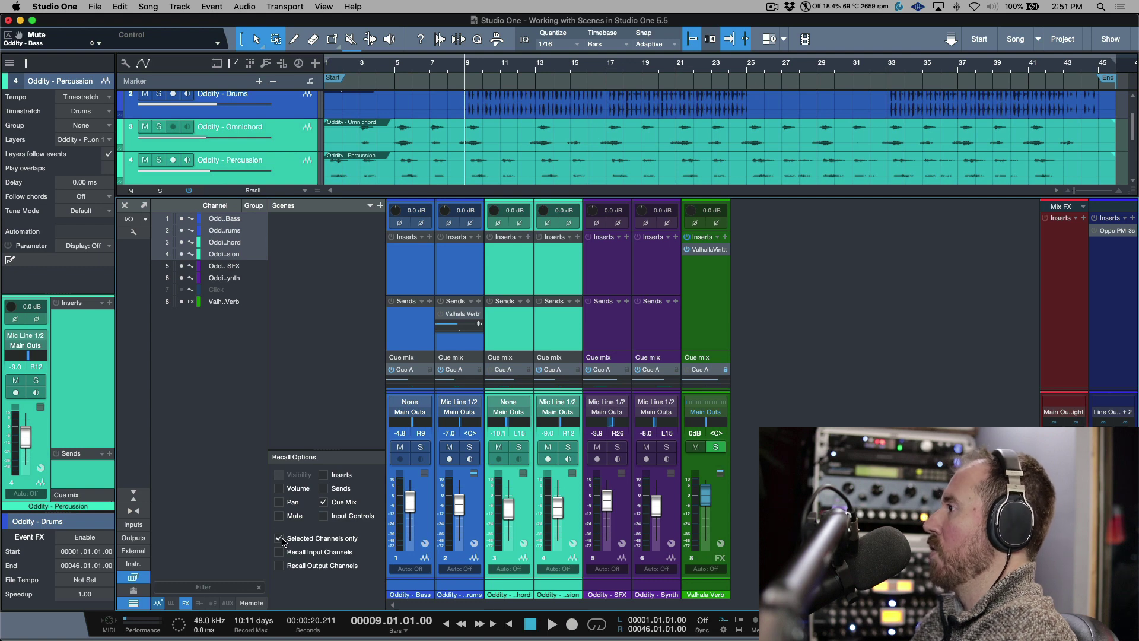
{"action": "left_click", "coordinate": [280, 539]}
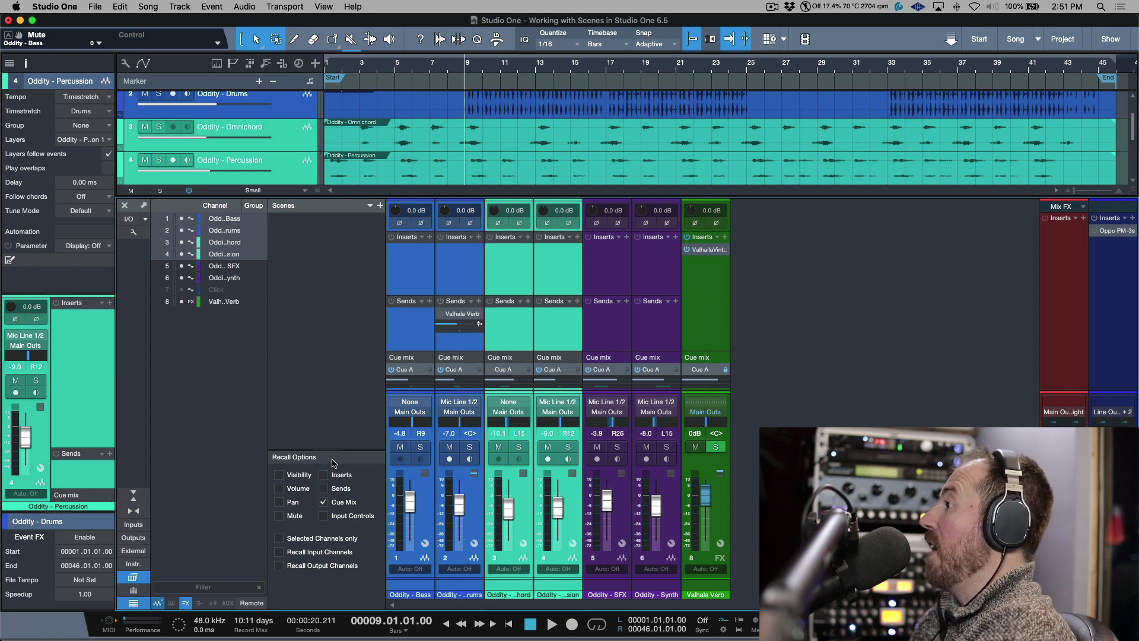
Step: Add a new console scene named 'Recording'
{"action": "left_click", "coordinate": [380, 206]}
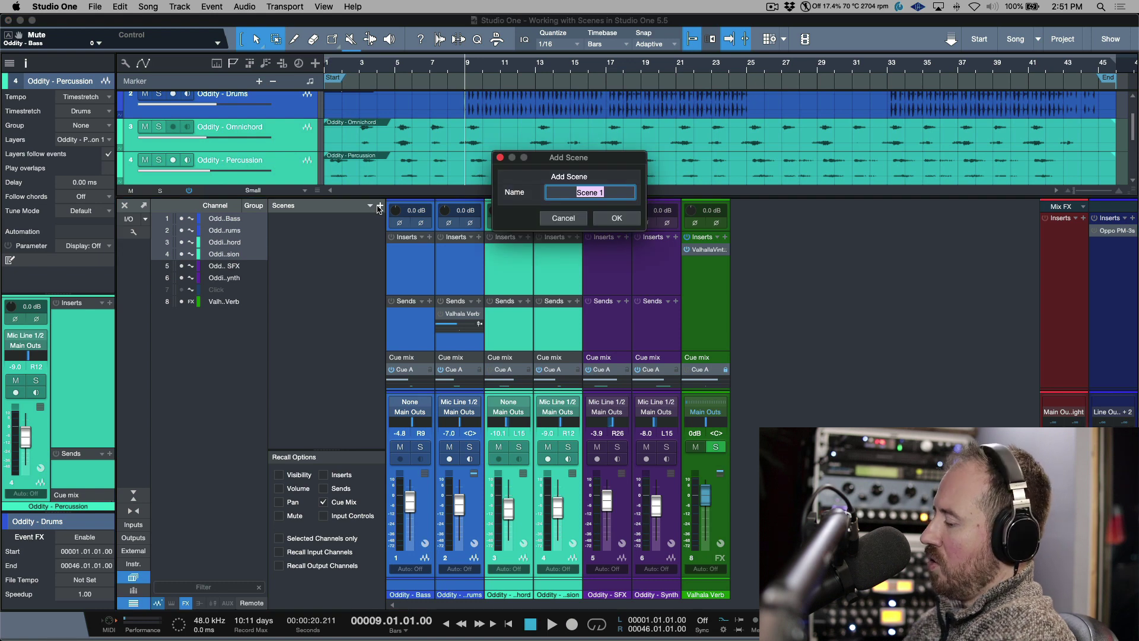
{"action": "type", "text": "Recording"}
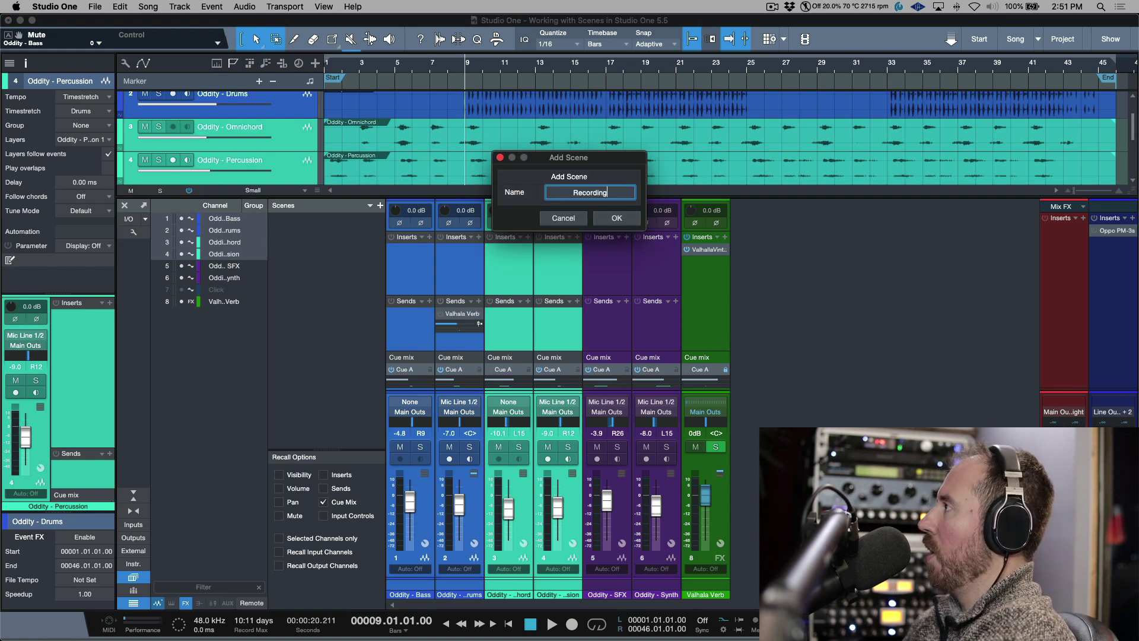
{"action": "key", "text": "Return"}
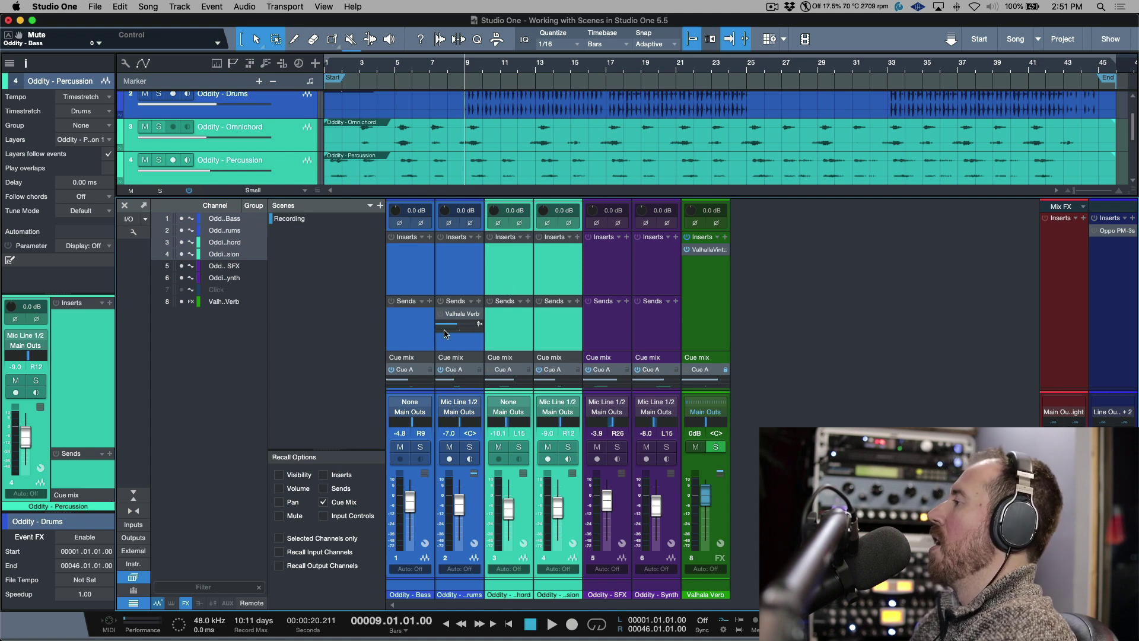
Step: Select the Oddity - Bass and Valhalla Verb channels and lock Cue A to the main mix
{"action": "left_click", "coordinate": [425, 344]}
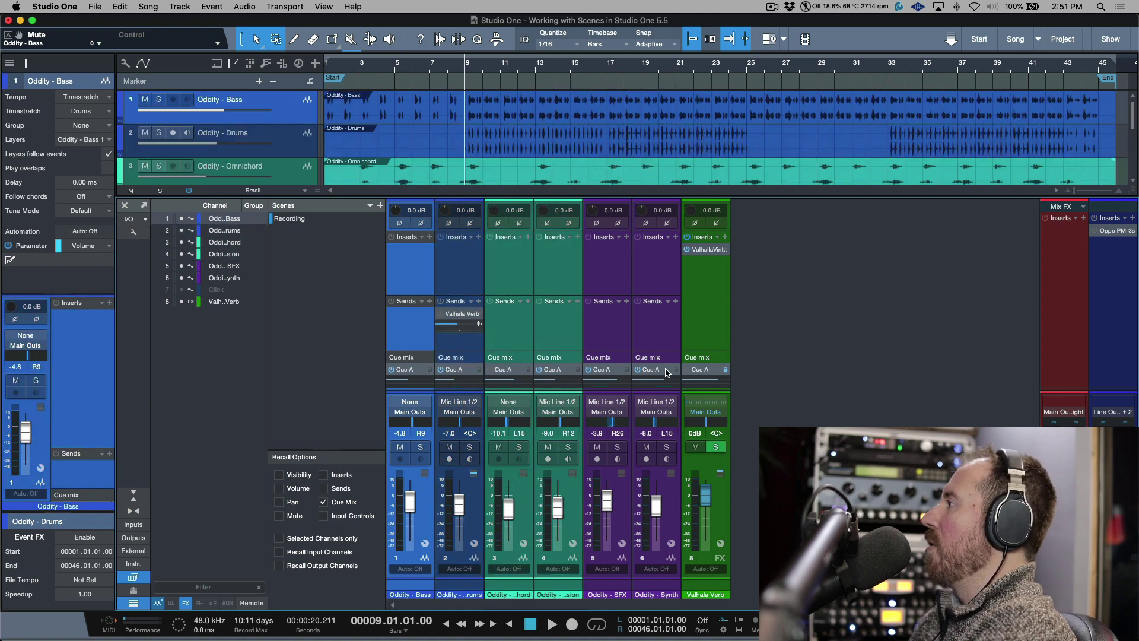
{"action": "left_click", "coordinate": [709, 335]}
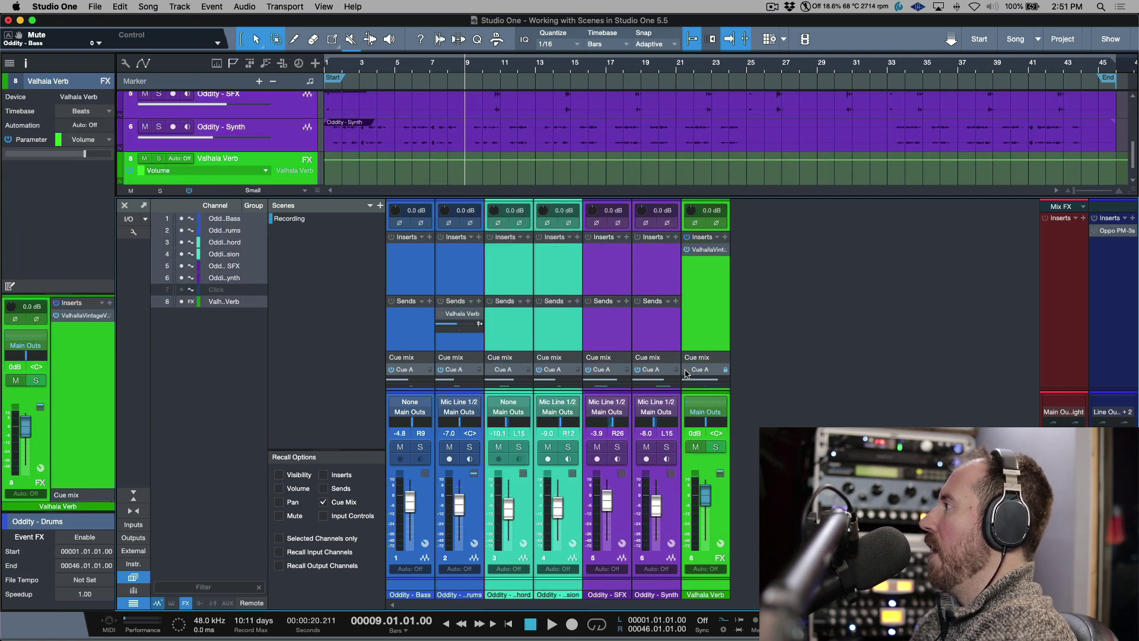
{"action": "left_click", "coordinate": [725, 370]}
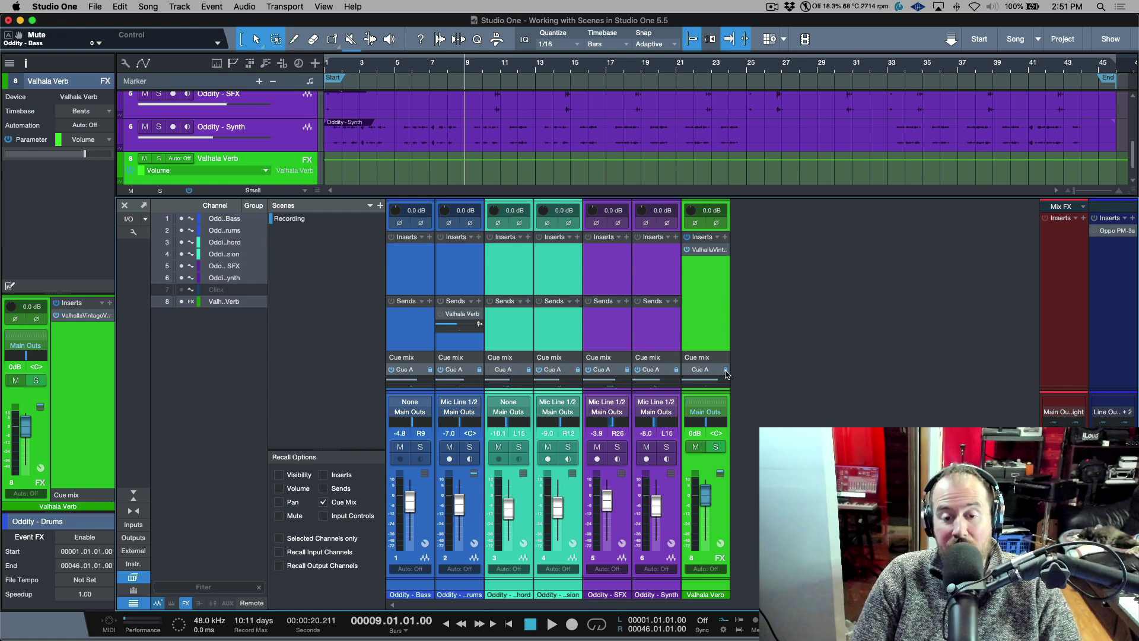
Step: Add a second console scene named 'Playback'
{"action": "left_click", "coordinate": [380, 206]}
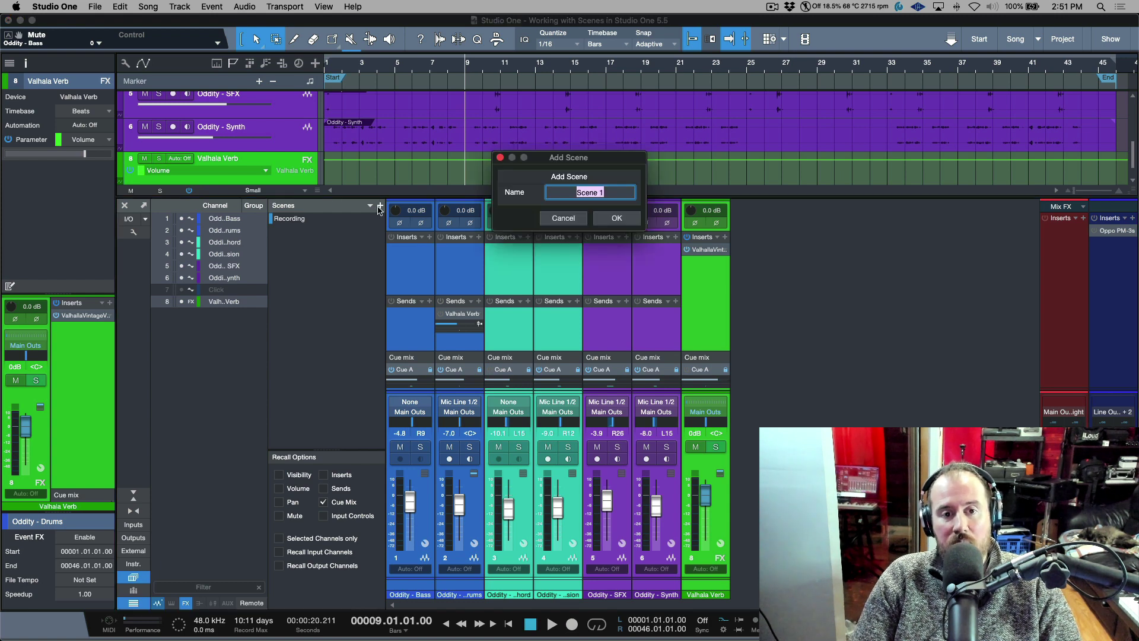
{"action": "type", "text": "Play"}
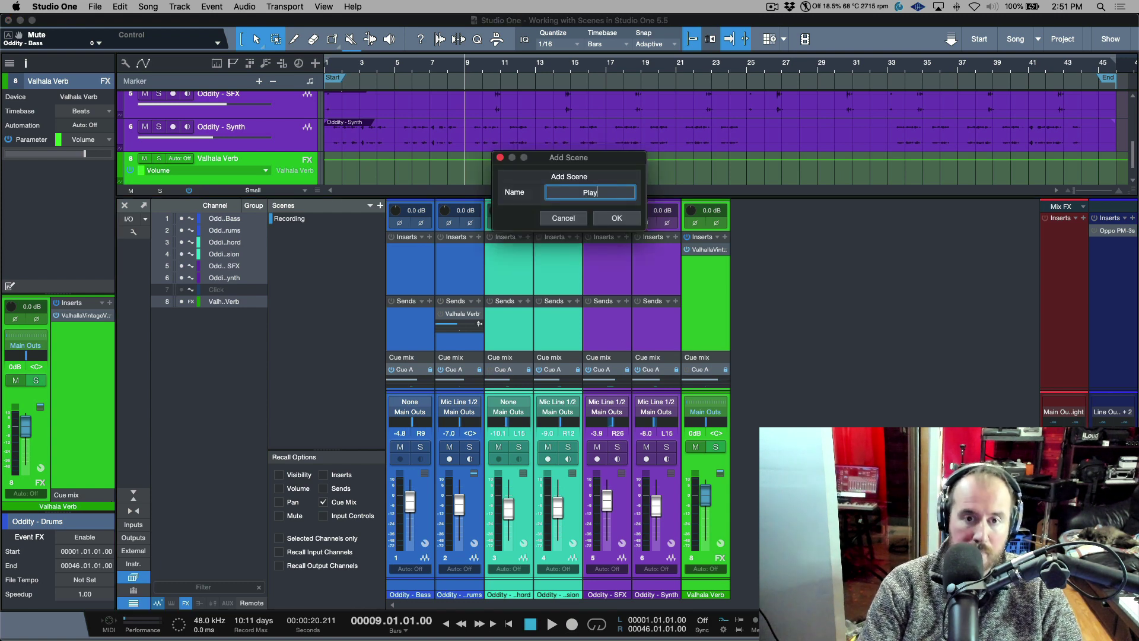
{"action": "type", "text": "back"}
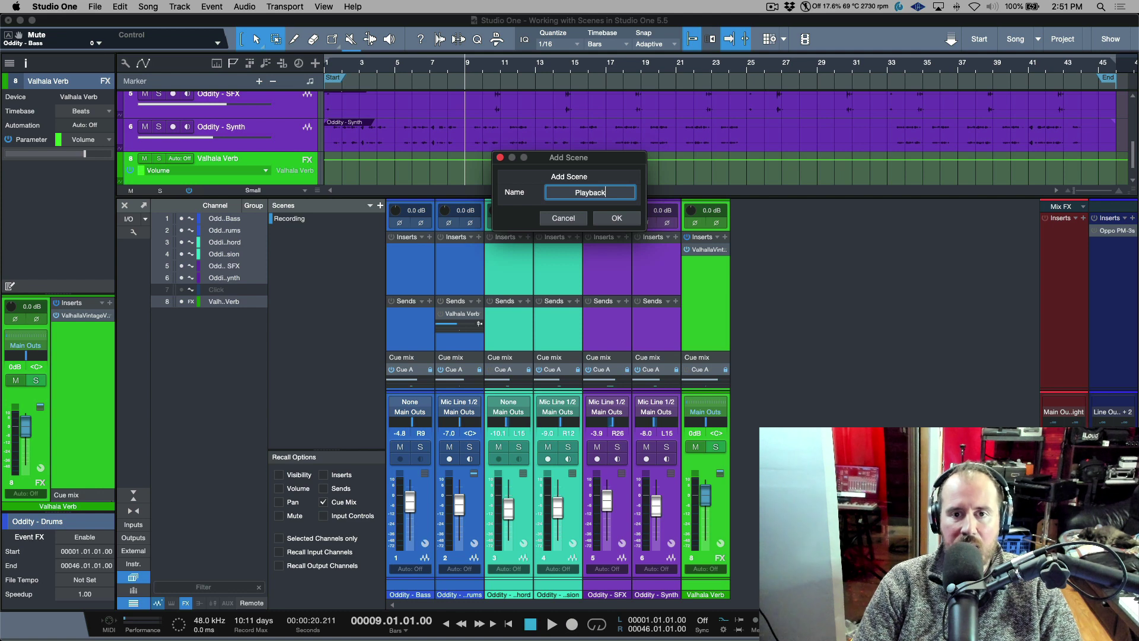
{"action": "key", "text": "Return"}
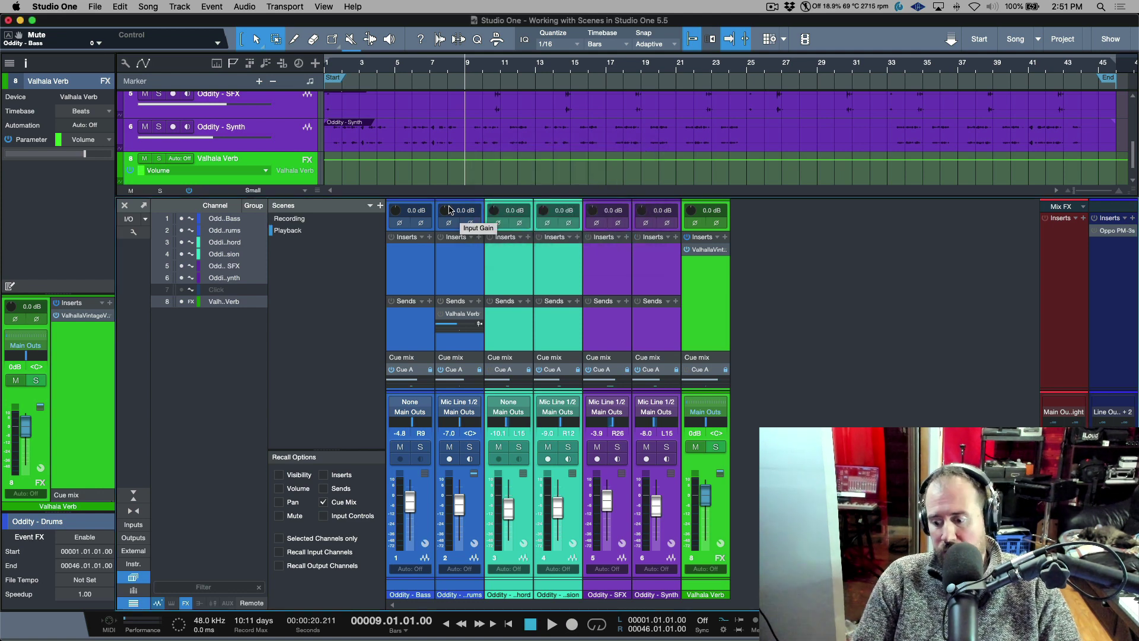
Step: Recall the Recording scene and play the song briefly to hear its cue mix
{"action": "left_click", "coordinate": [337, 224]}
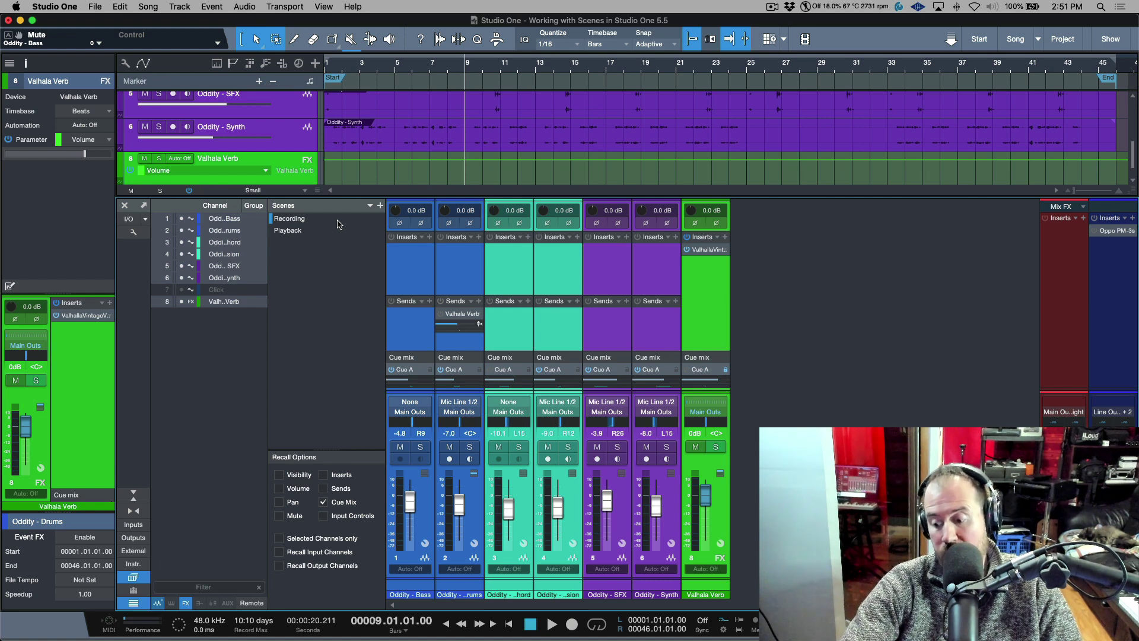
{"action": "key", "text": "space"}
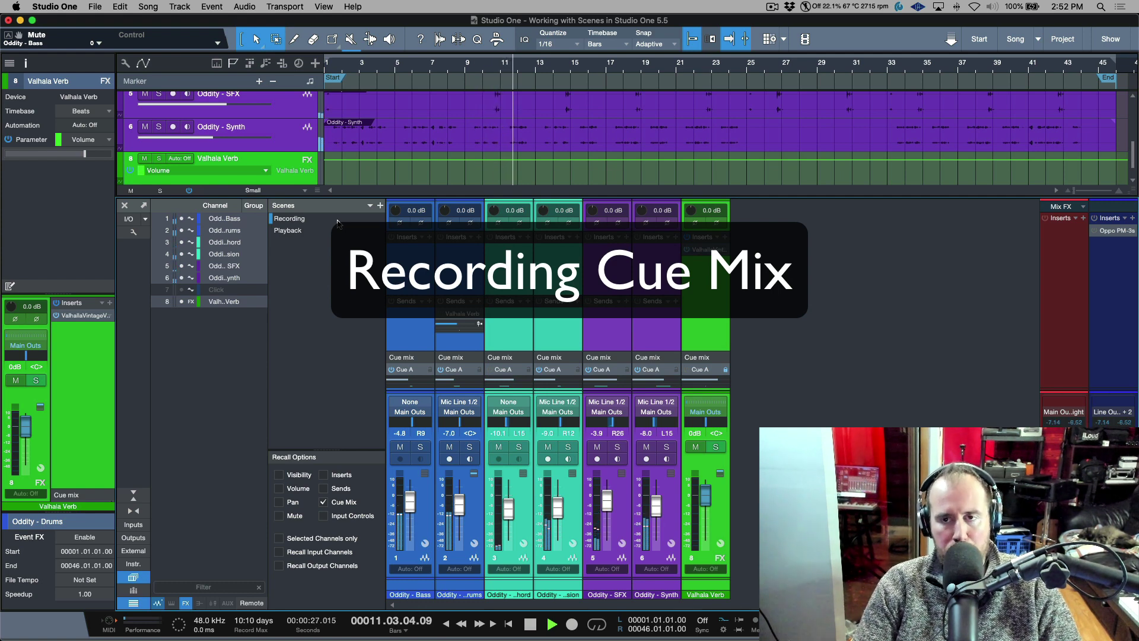
{"action": "key", "text": "space"}
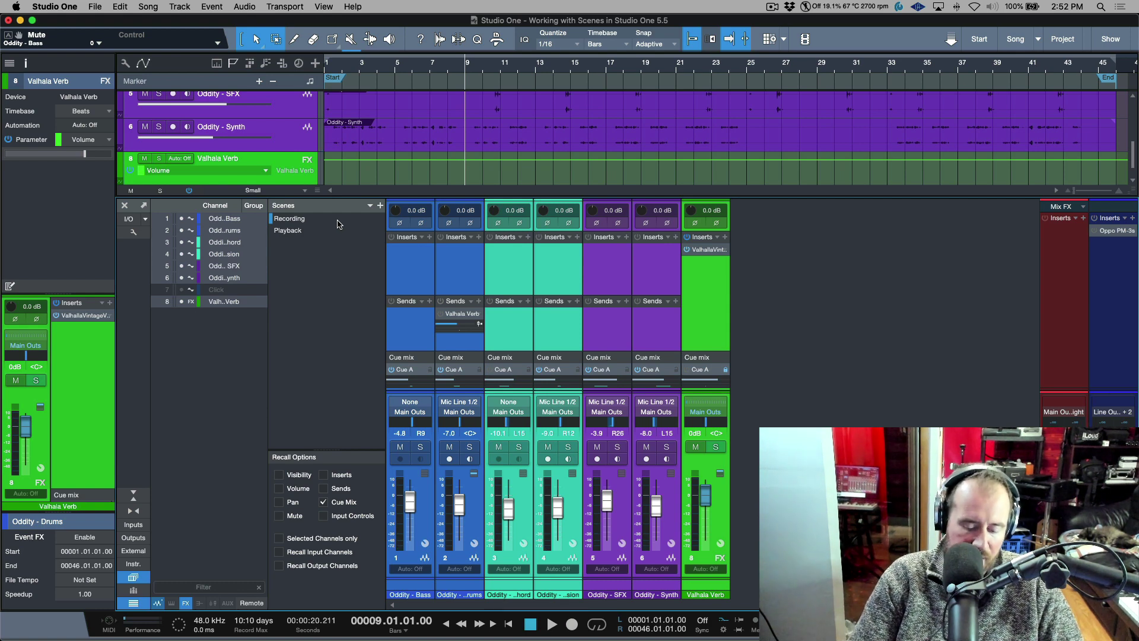
Step: Recall and audition the Playback scene, then switch back to the Recording scene
{"action": "left_click", "coordinate": [337, 224]}
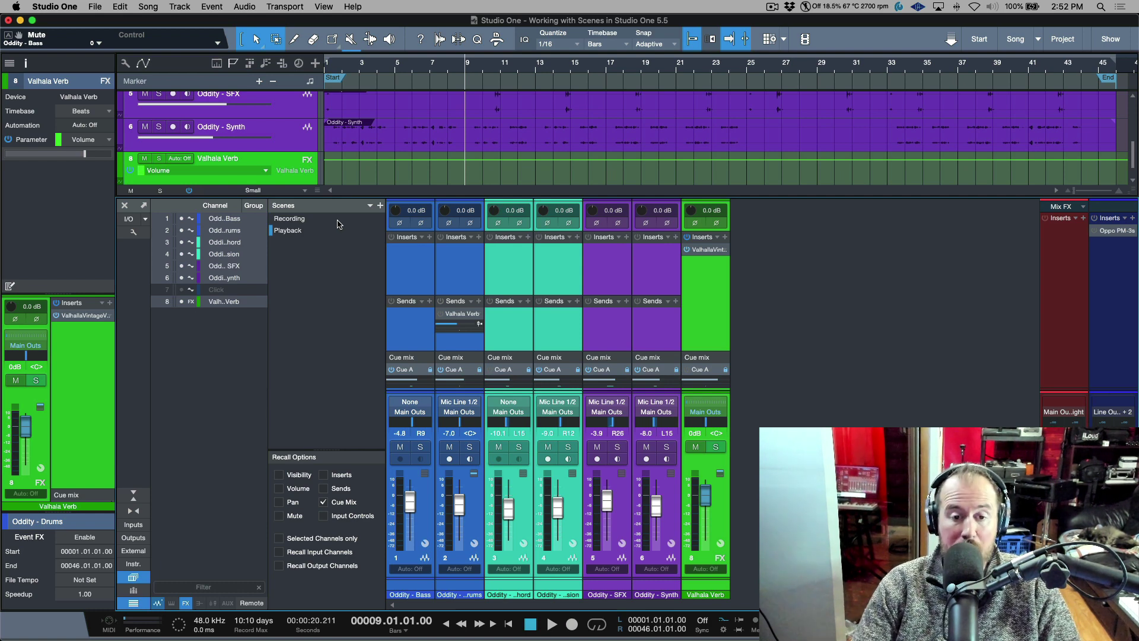
{"action": "key", "text": "space"}
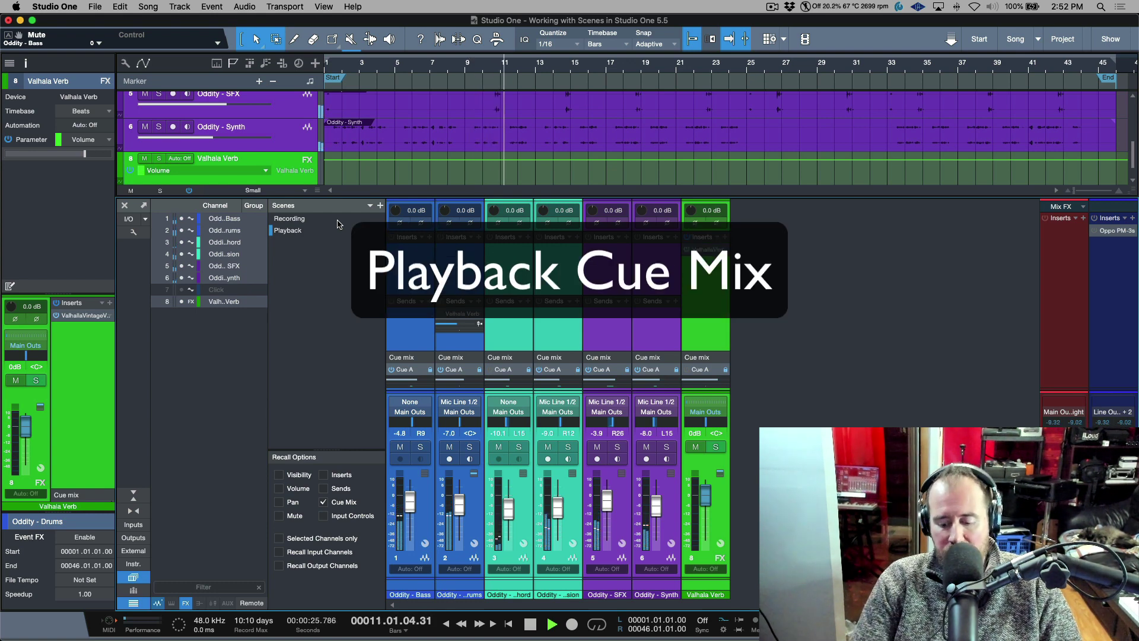
{"action": "key", "text": "space"}
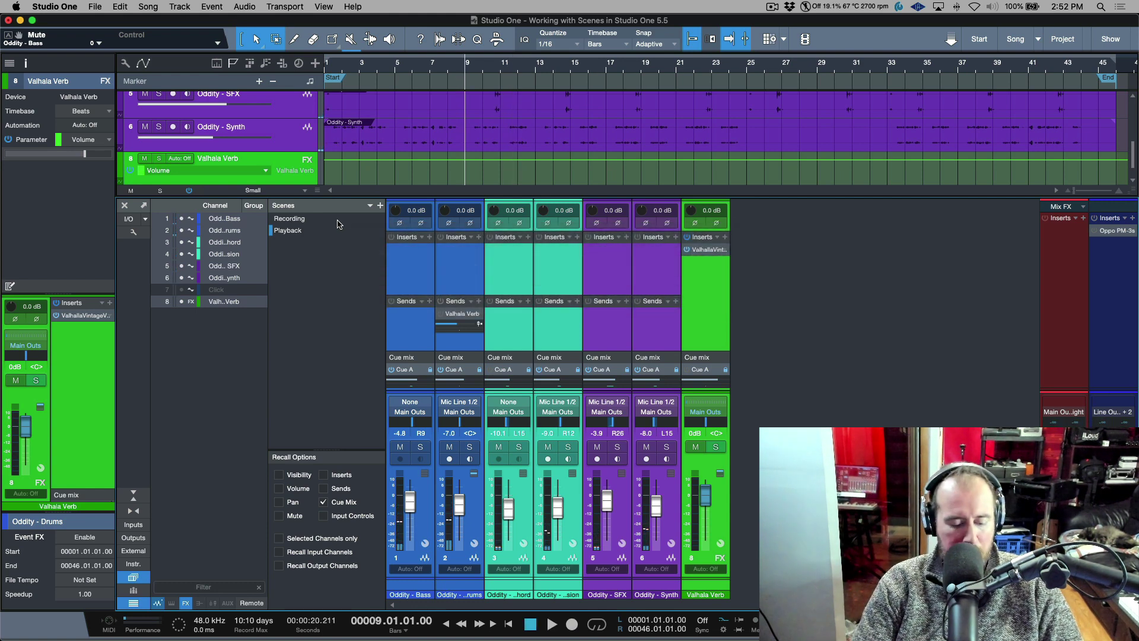
{"action": "left_click", "coordinate": [337, 220]}
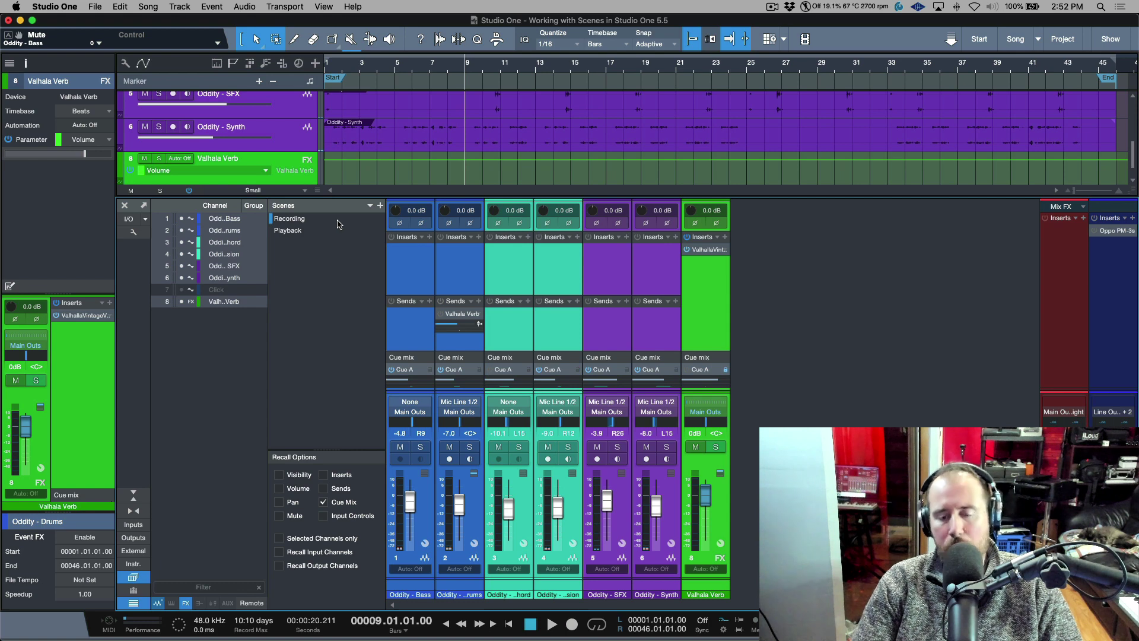